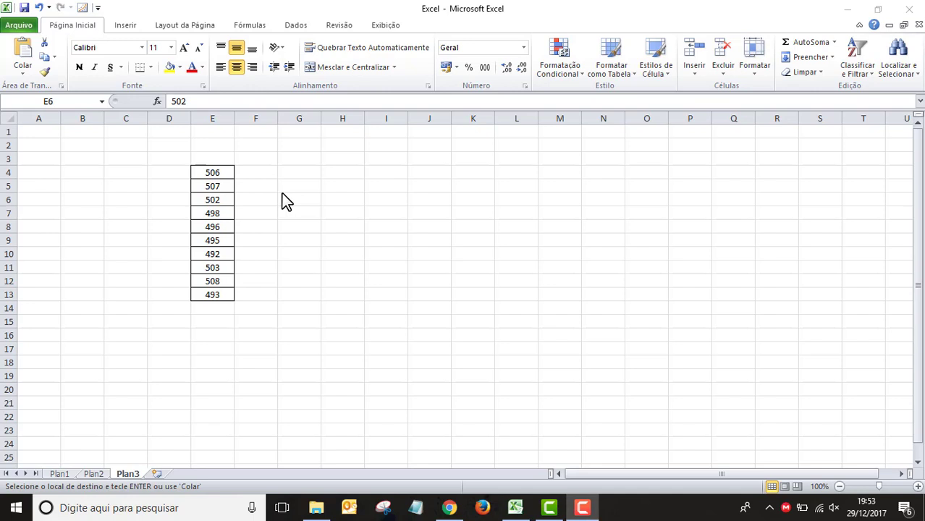
Enter =MÉDIA(E4:E13) in E14 to average the ten values, giving 500.
left_click(208, 306)
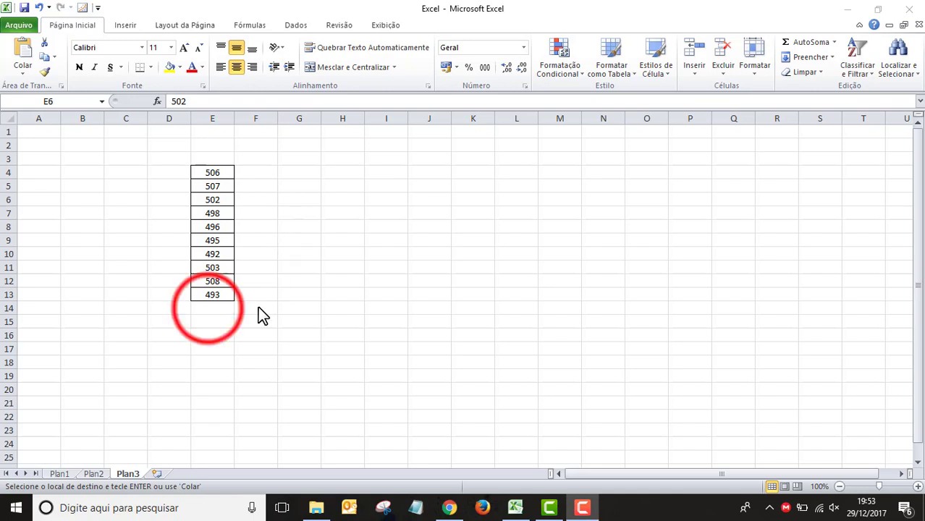
left_click(207, 306)
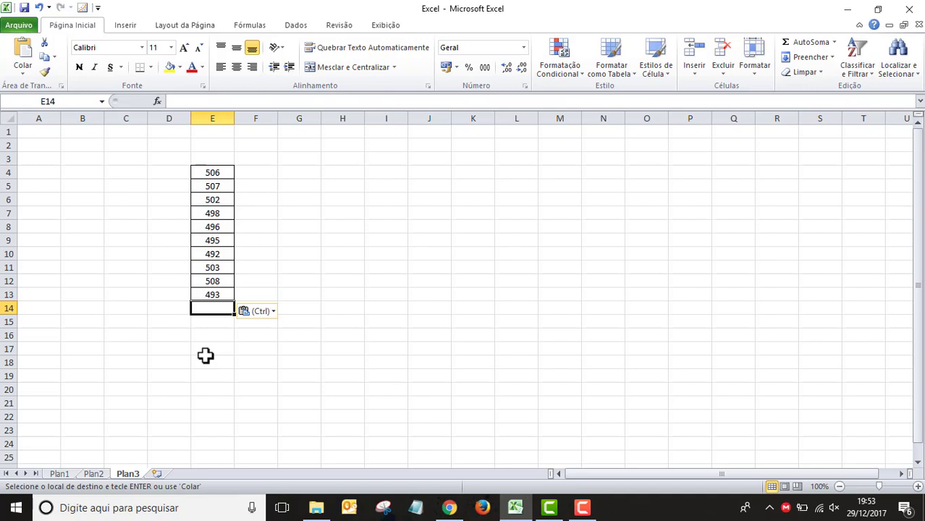
left_click(207, 308)
type("=m")
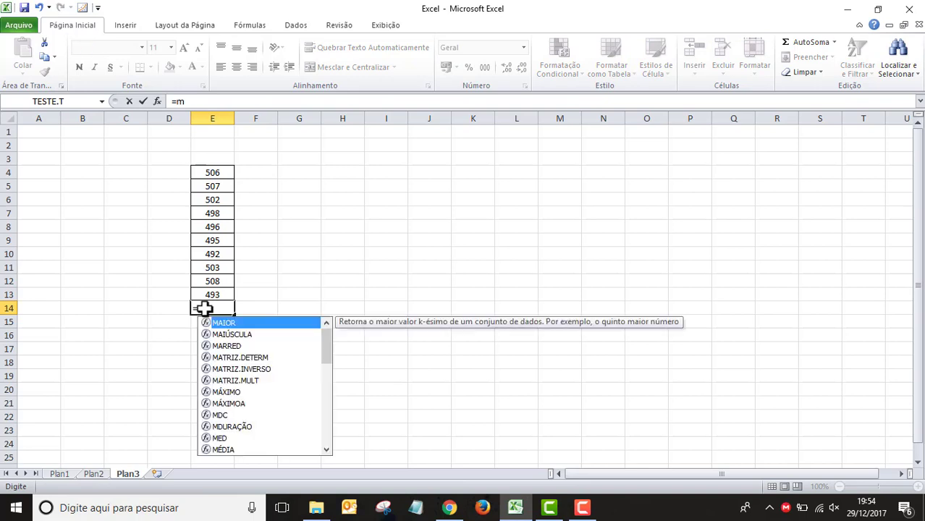
type("é")
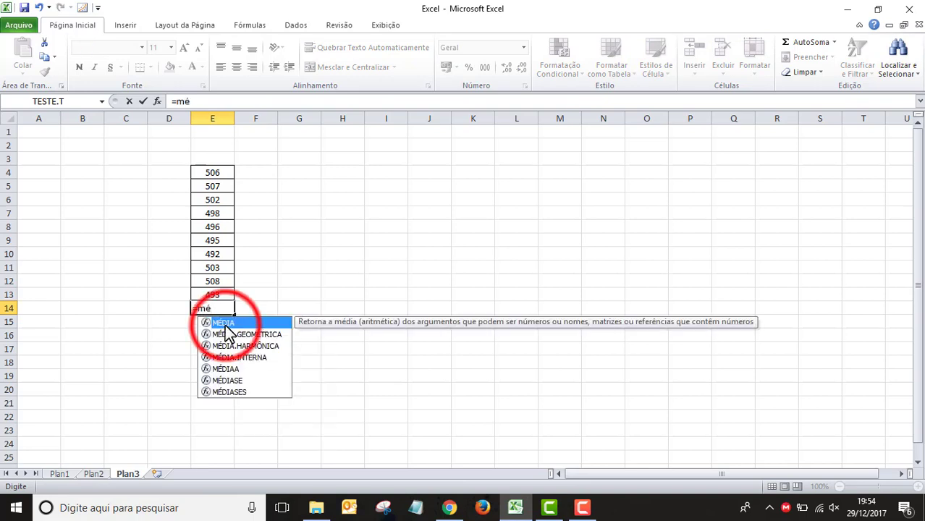
double_click(223, 323)
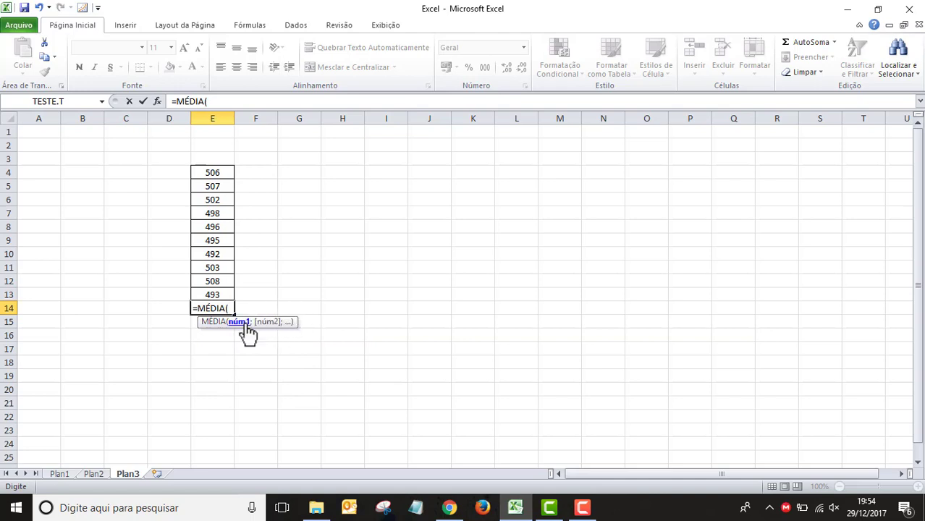
left_click_drag(217, 172, 202, 215)
left_click_drag(217, 172, 217, 294)
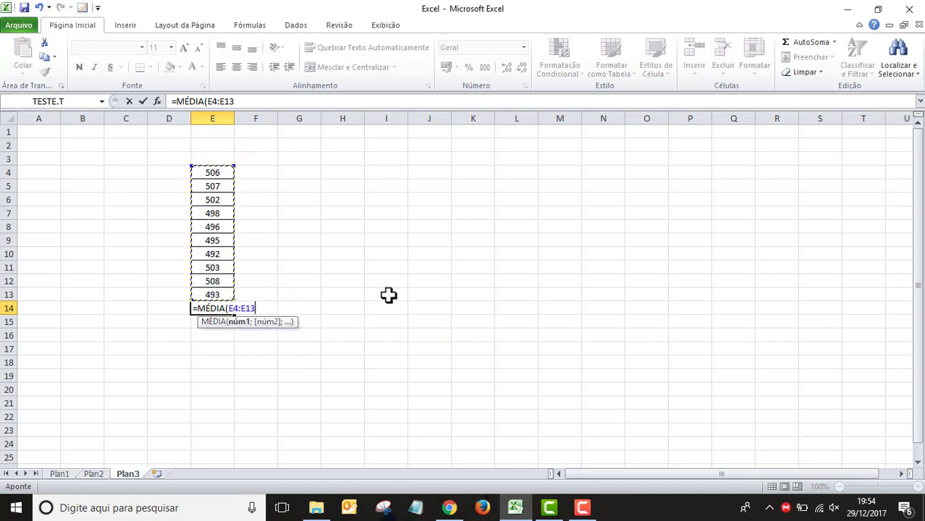
type(")")
key("Return")
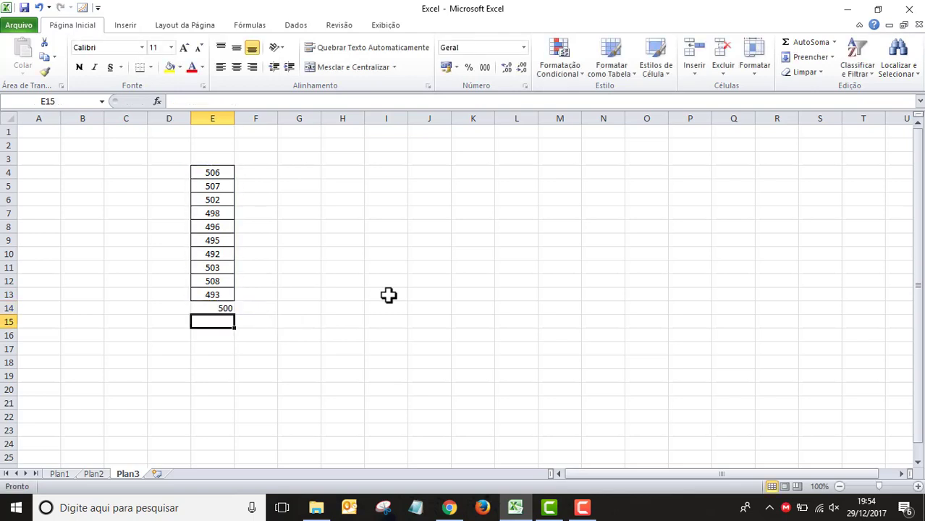
Centre the 500 average in E14 both vertically and horizontally.
left_click(221, 309)
left_click(237, 47)
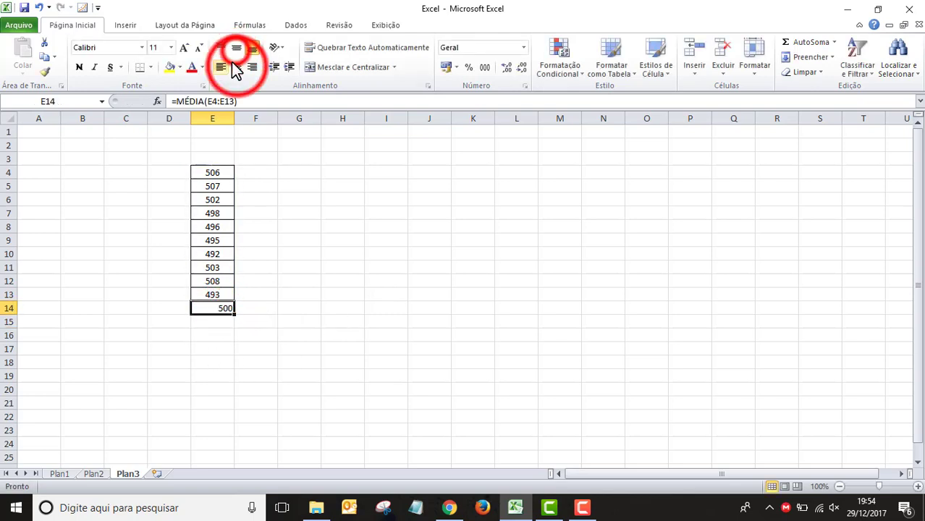
left_click(236, 67)
left_click(215, 324)
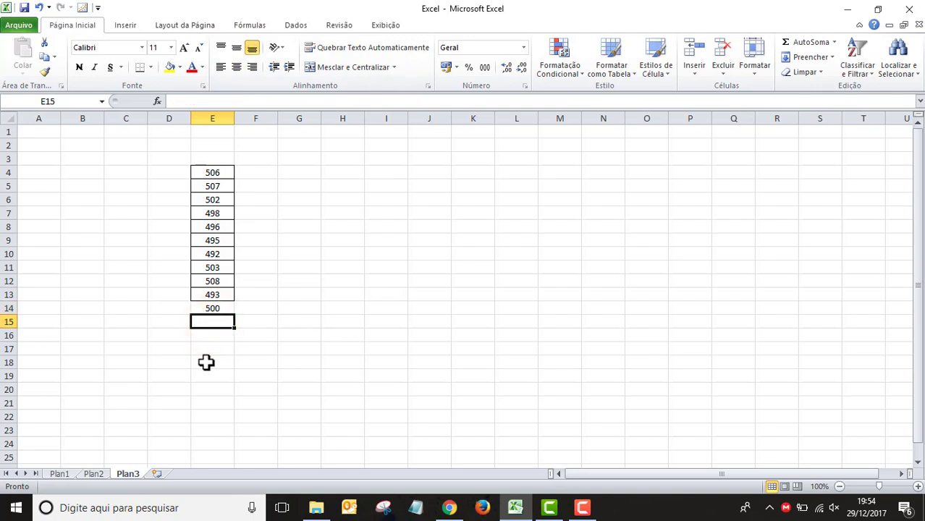
Enter the sample standard deviation =DESVPAD.A(E4:E13) in E15.
type("=")
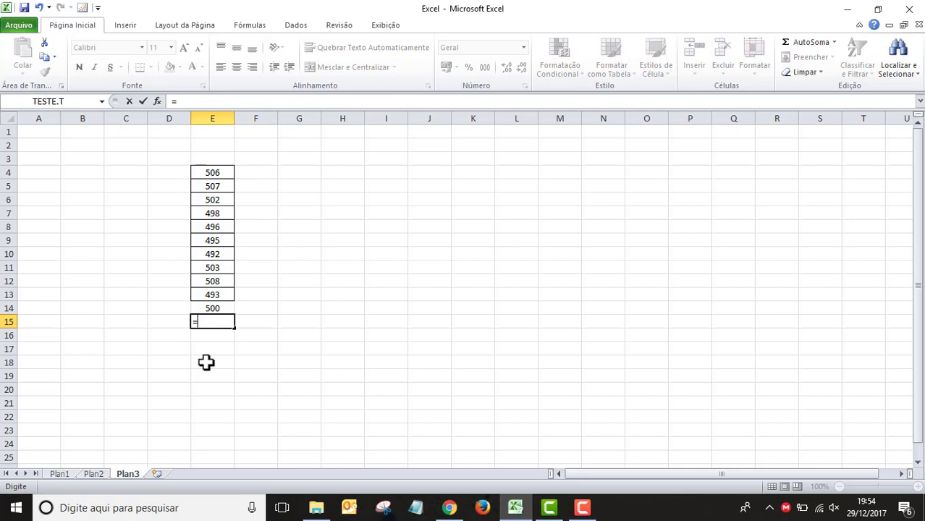
type("desv")
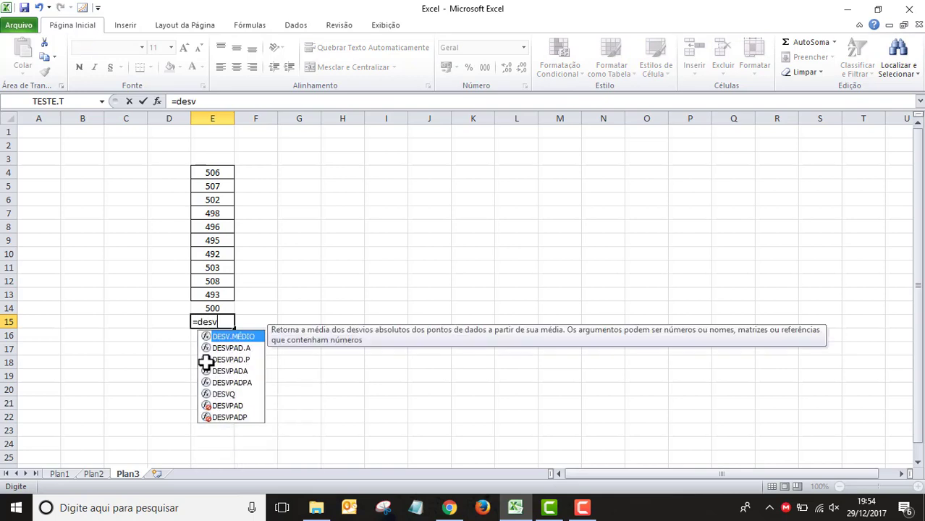
type("p")
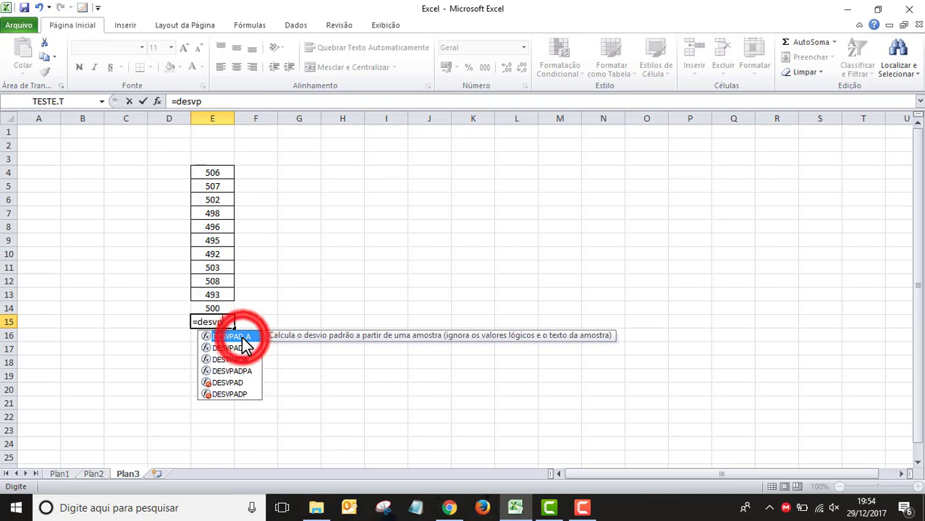
double_click(243, 337)
left_click_drag(212, 172, 212, 306)
type(")")
key("Return")
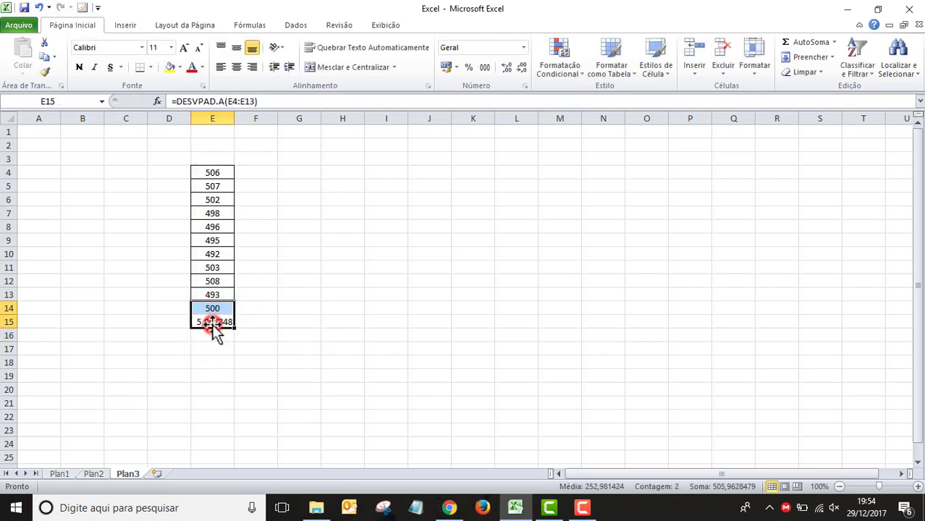
Format E15 to one decimal place, showing 6,0, and centre it.
left_click(212, 323)
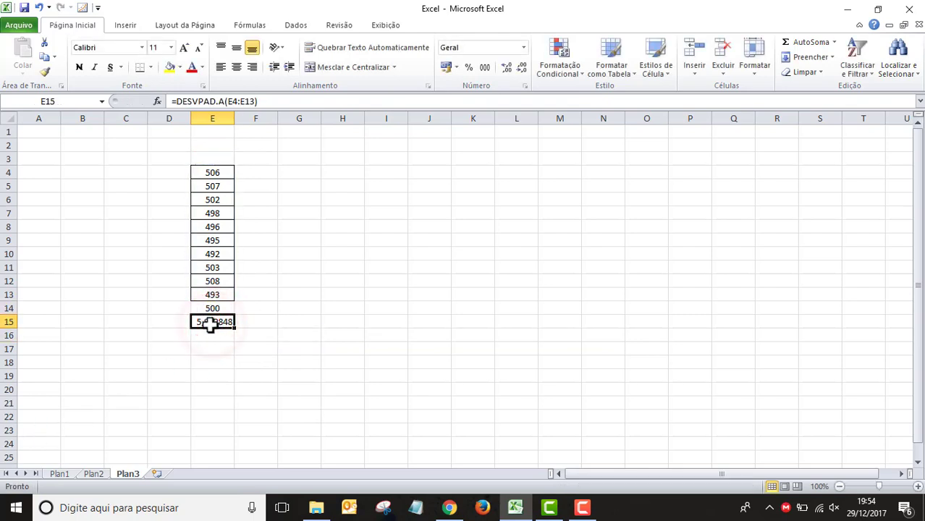
left_click(521, 66)
left_click(522, 67)
left_click(522, 67)
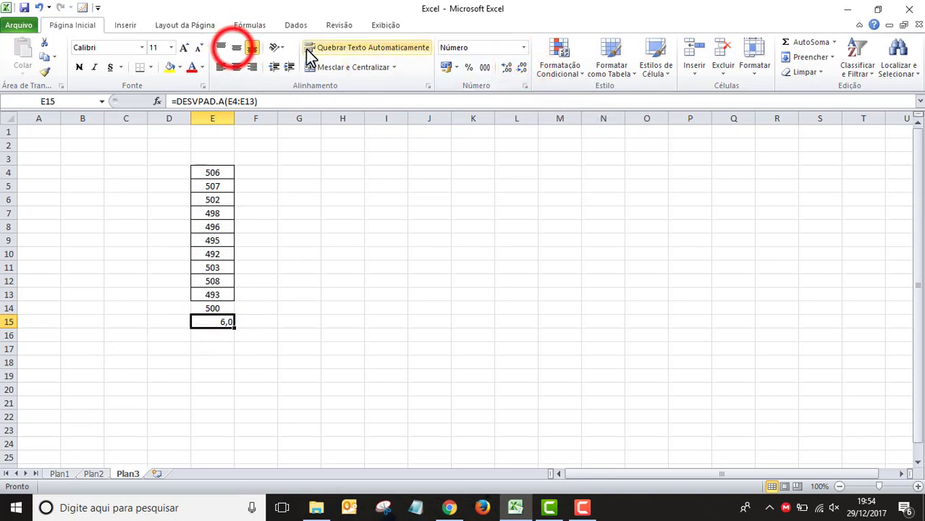
left_click(237, 47)
left_click(236, 67)
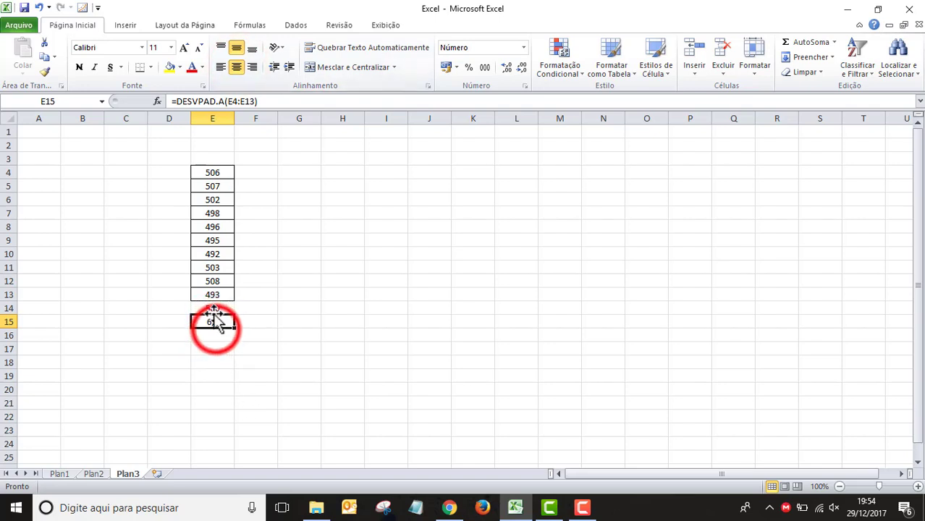
left_click(210, 348)
left_click(216, 322)
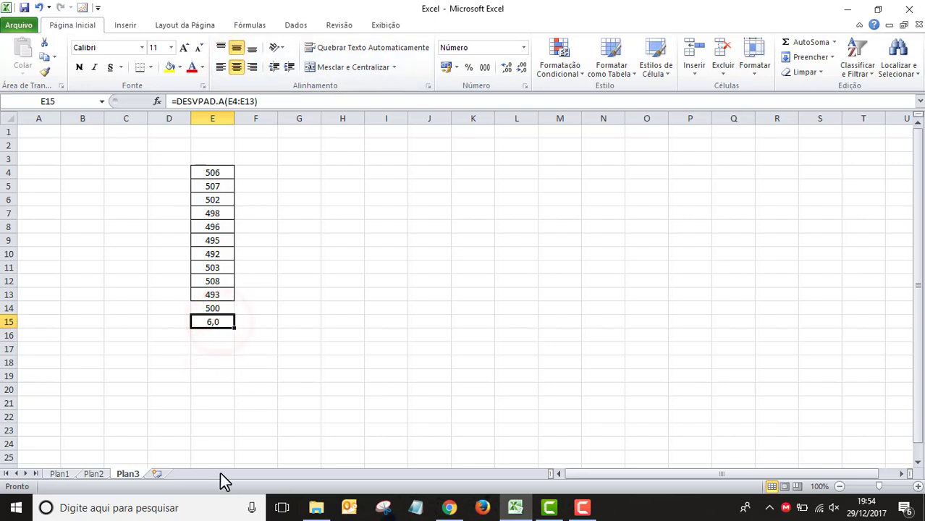
Enter the population standard deviation =DESVPAD.P(E4:E13) in E16.
left_click(207, 338)
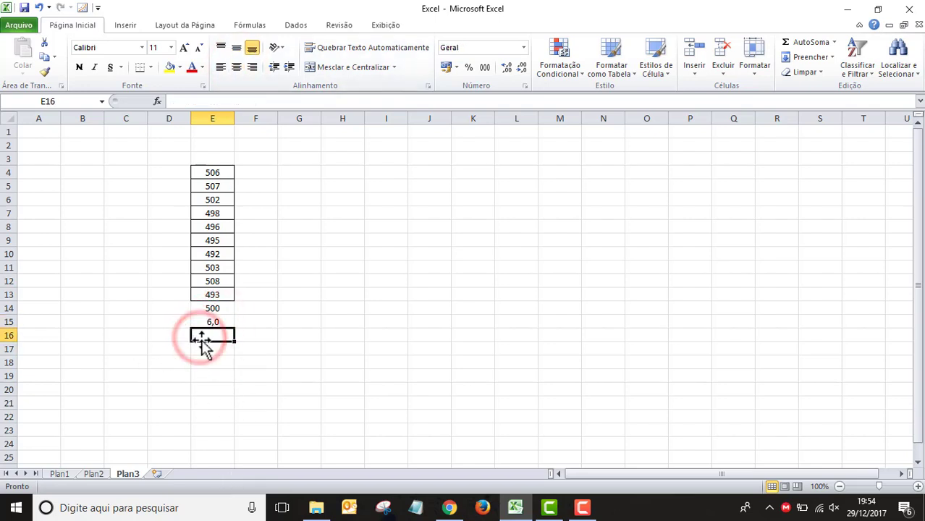
type("=de")
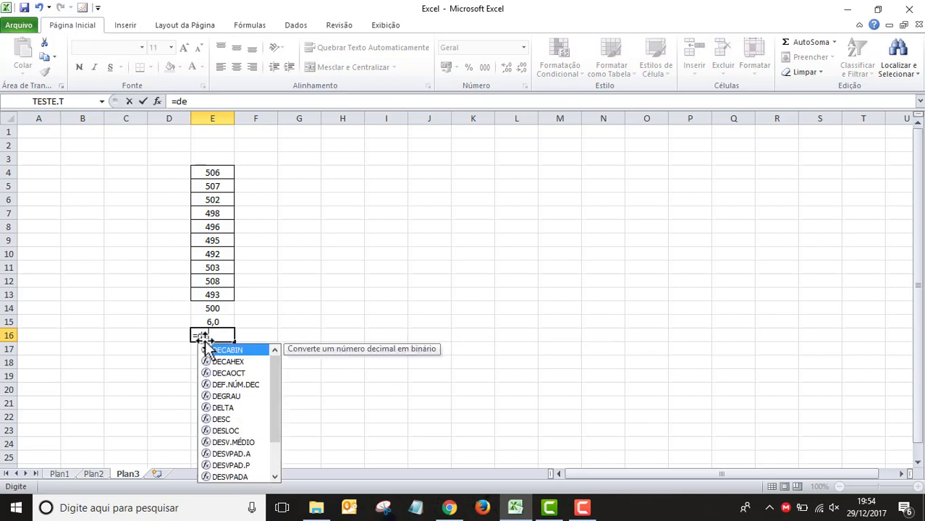
type("svp")
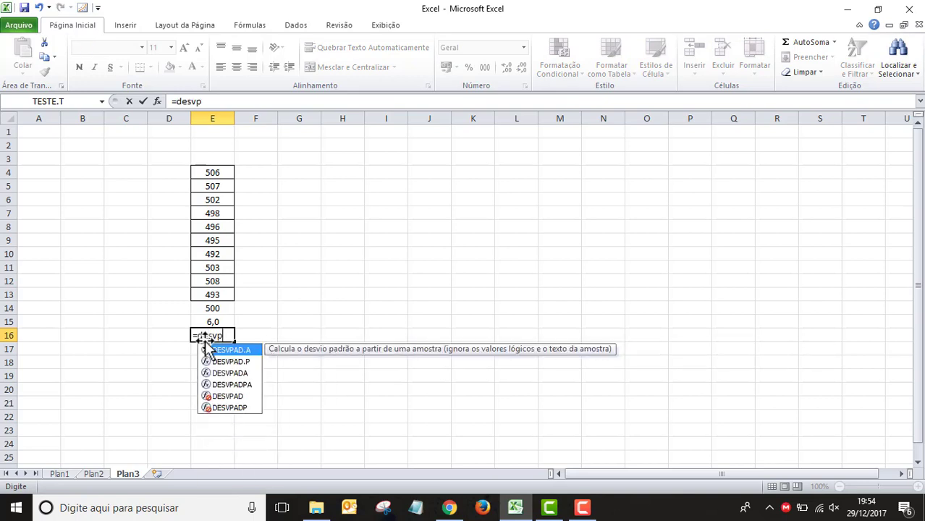
left_click(232, 362)
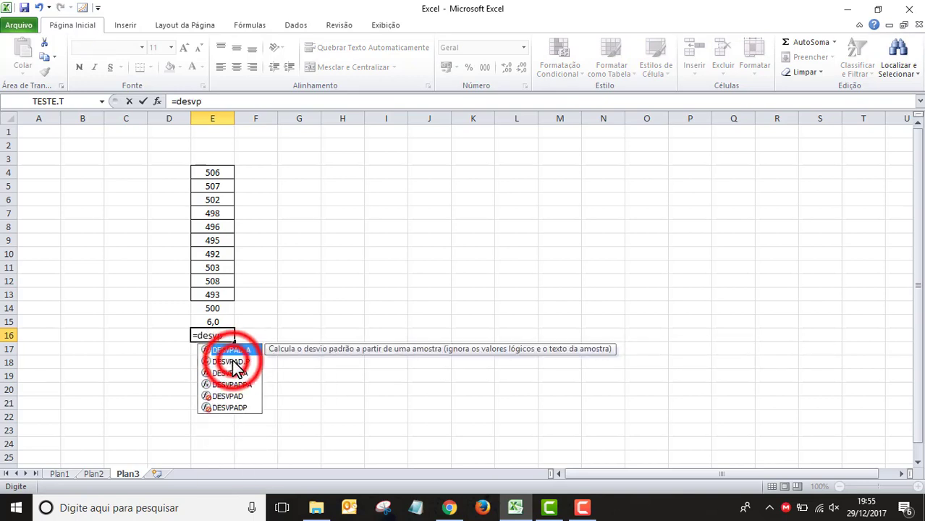
left_click(232, 362)
left_click_drag(209, 172, 213, 292)
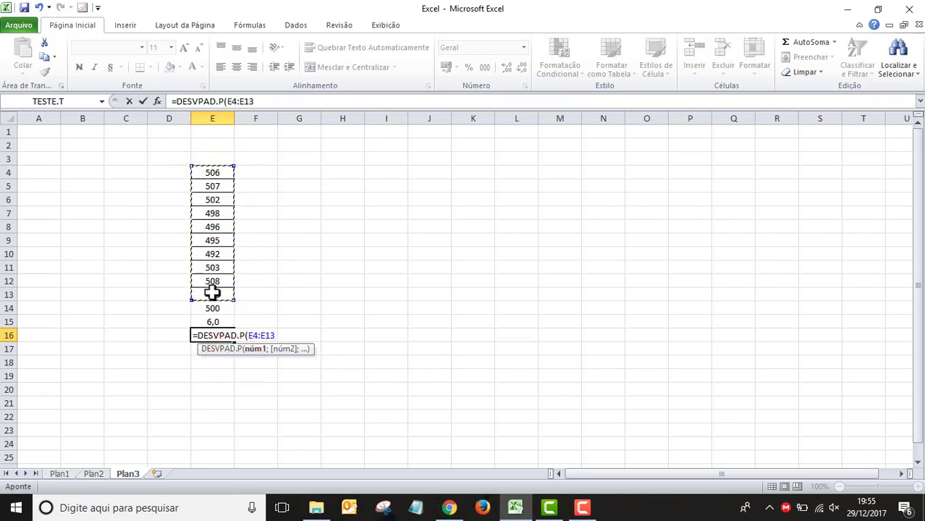
key("Return")
Show E16 with one decimal as 5,7, centred, and narrow column E to fit.
left_click(214, 333)
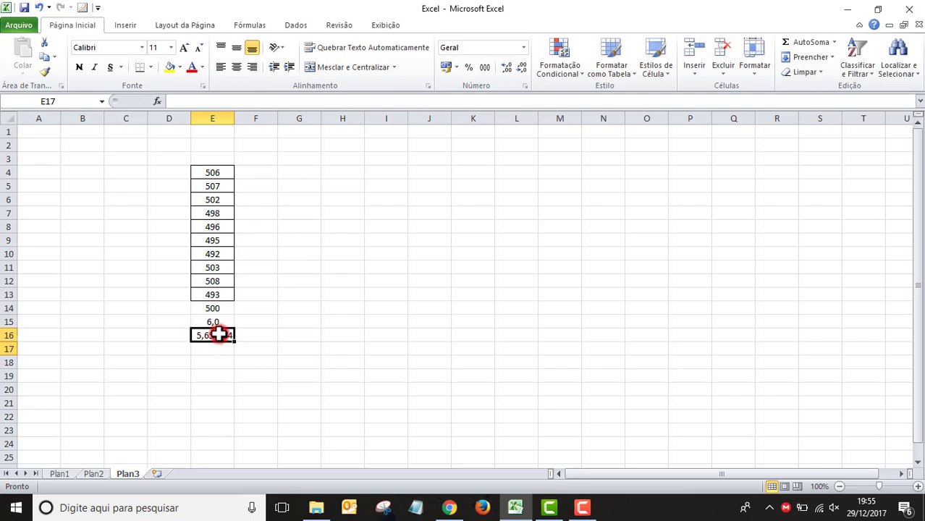
left_click(509, 66)
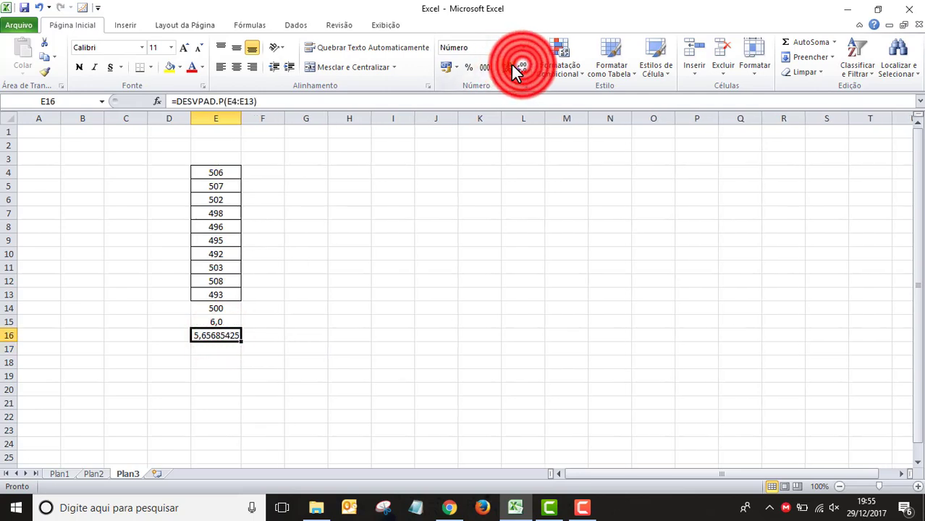
left_click(524, 67)
left_click(524, 67)
left_click(524, 67)
left_click(524, 67)
left_click(524, 66)
left_click(524, 66)
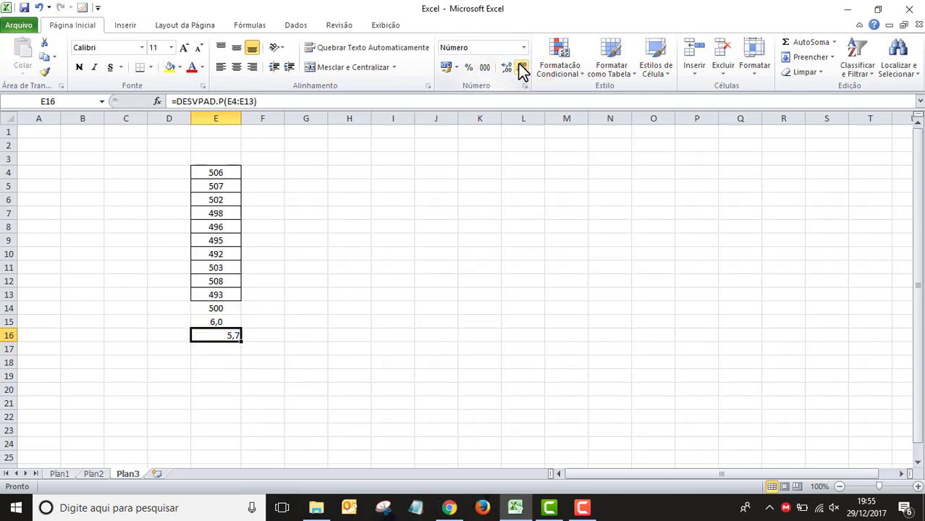
left_click_drag(215, 171, 216, 333)
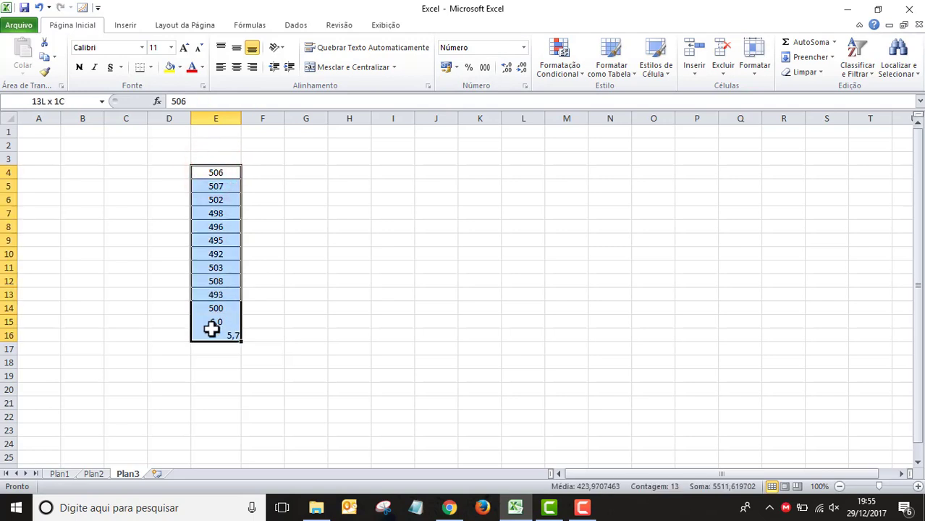
left_click_drag(242, 118, 238, 118)
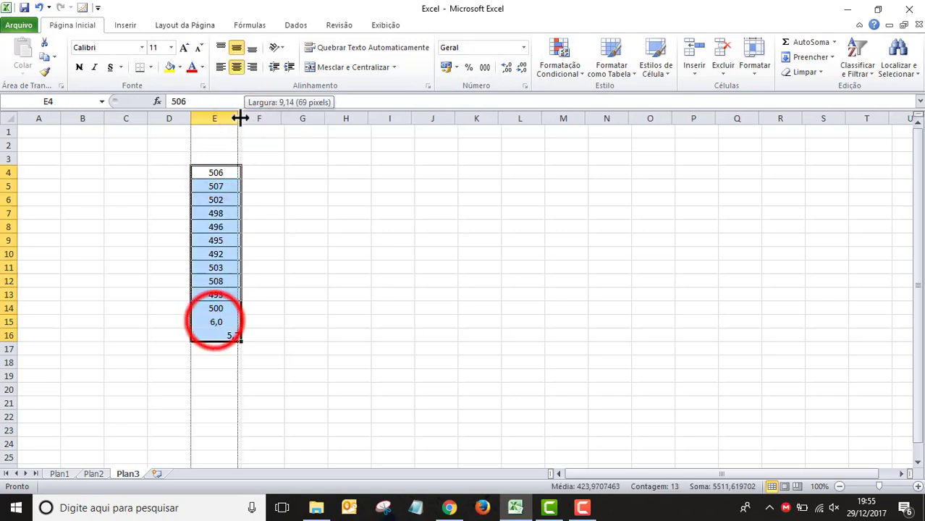
left_click(214, 322)
left_click(214, 335)
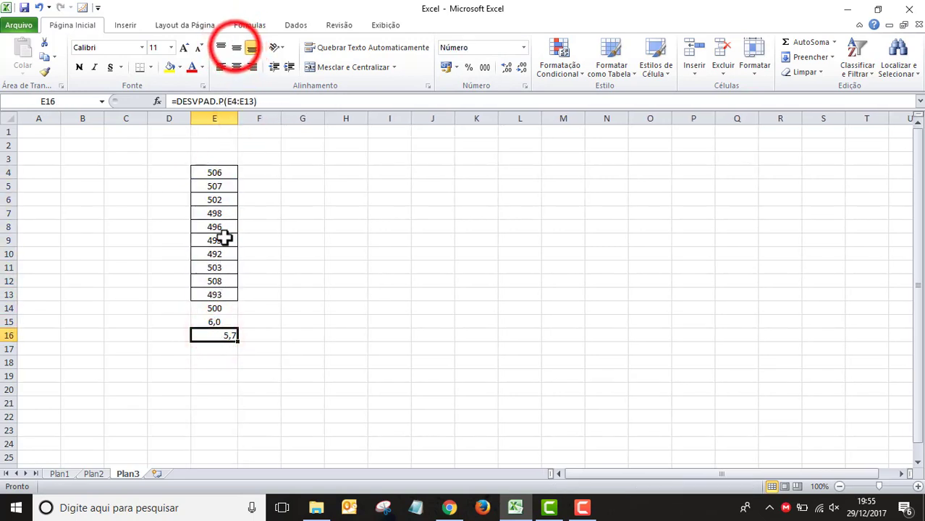
left_click(236, 66)
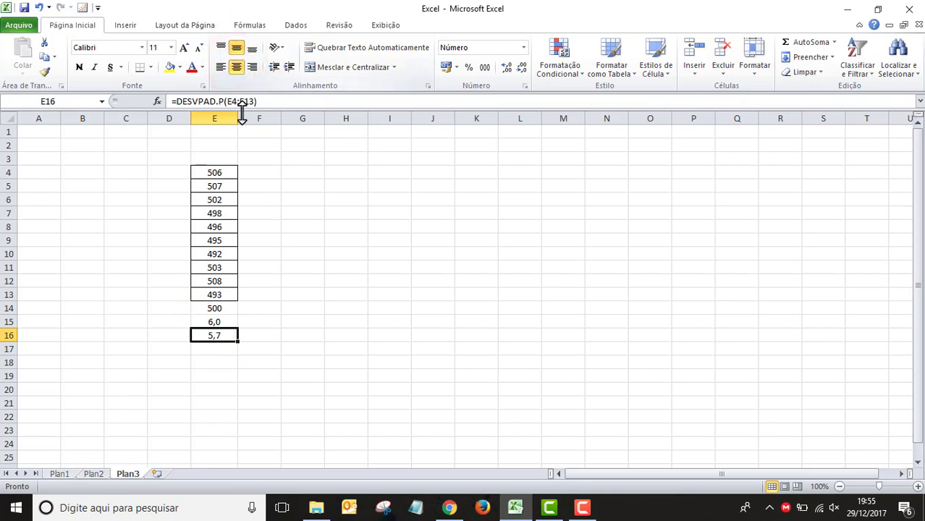
left_click(216, 325)
Review the E15 and E14 formulas and the E4 value, ending on F4.
double_click(217, 324)
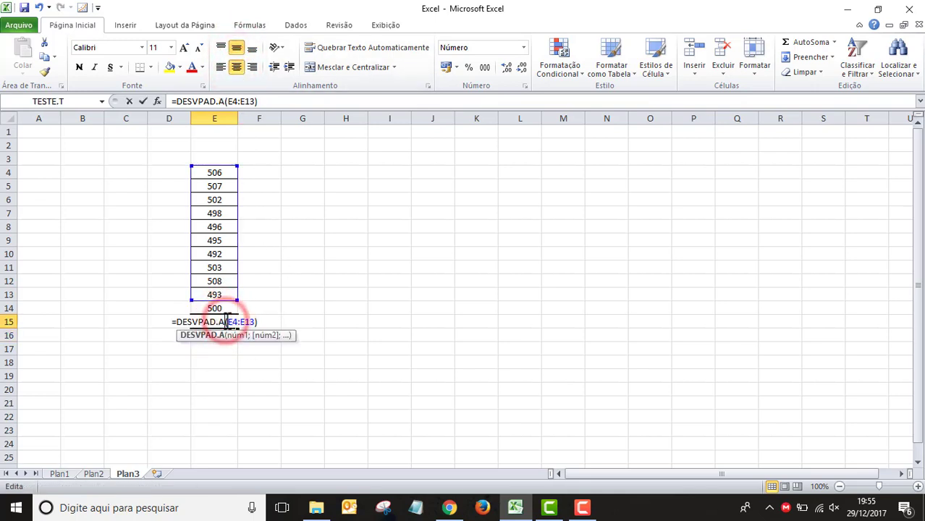
left_click(228, 362)
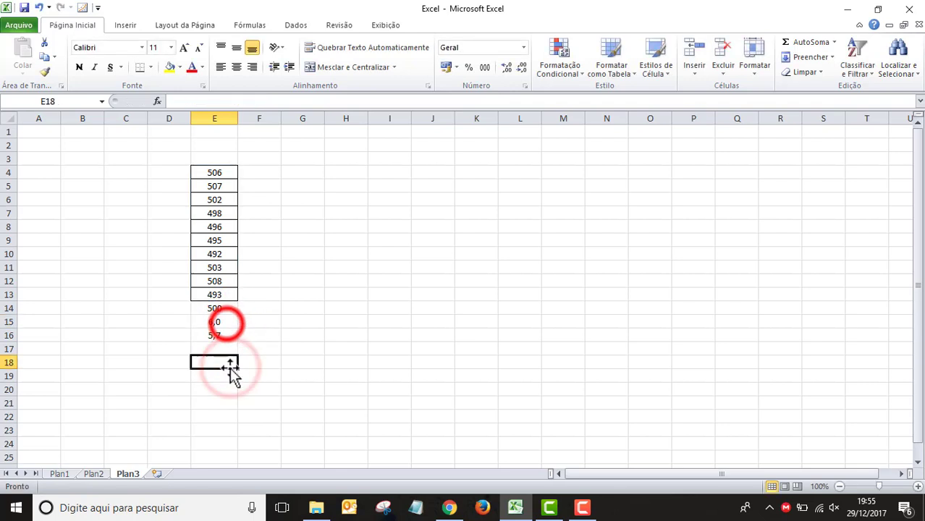
left_click(226, 324)
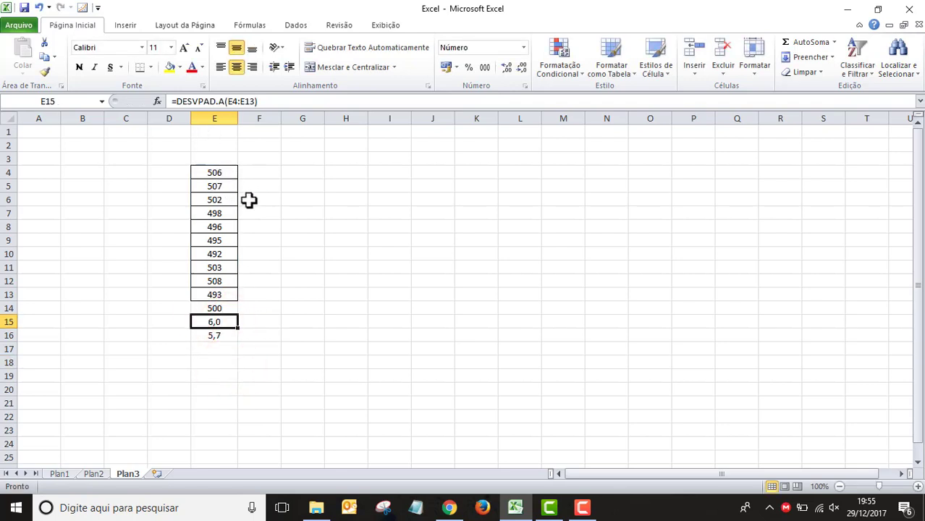
left_click(214, 309)
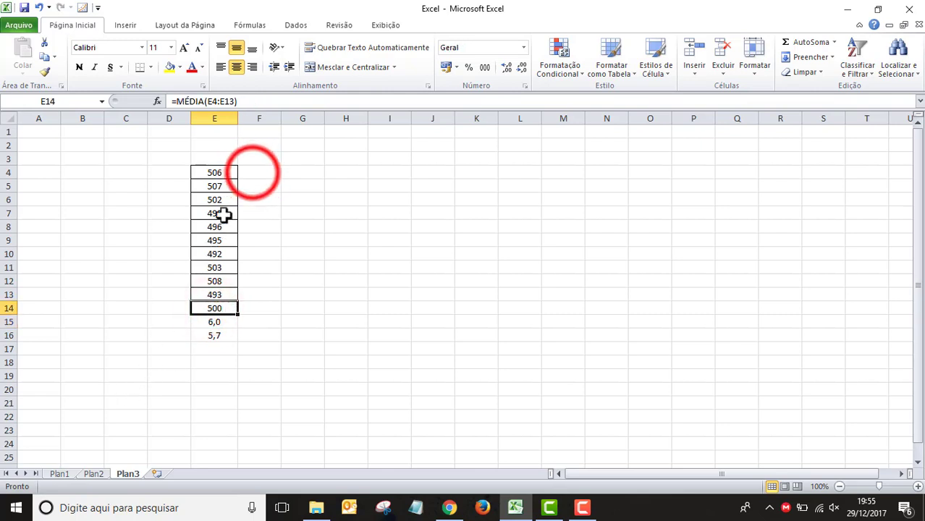
left_click(252, 172)
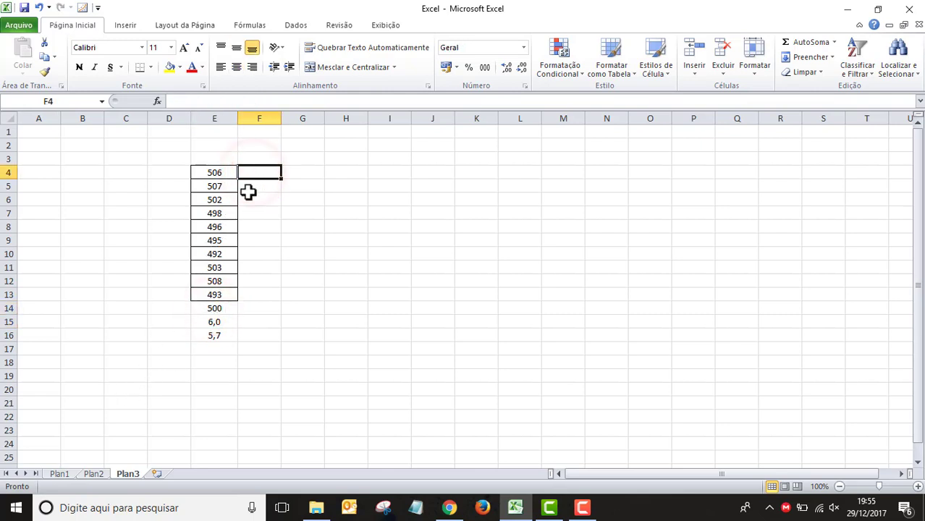
left_click(217, 310)
left_click(203, 174)
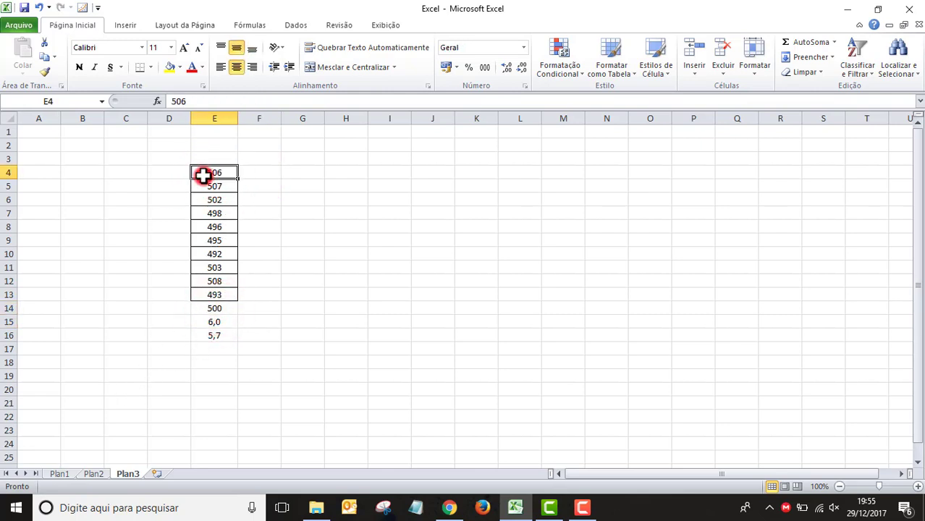
left_click(253, 175)
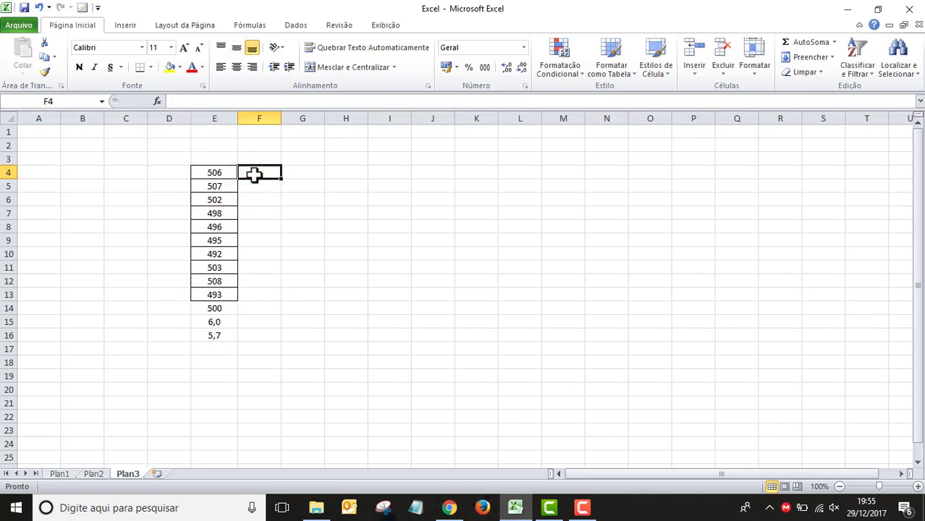
Enter =E4-$E$14 in F4 for the first value's deviation from the mean.
type("=")
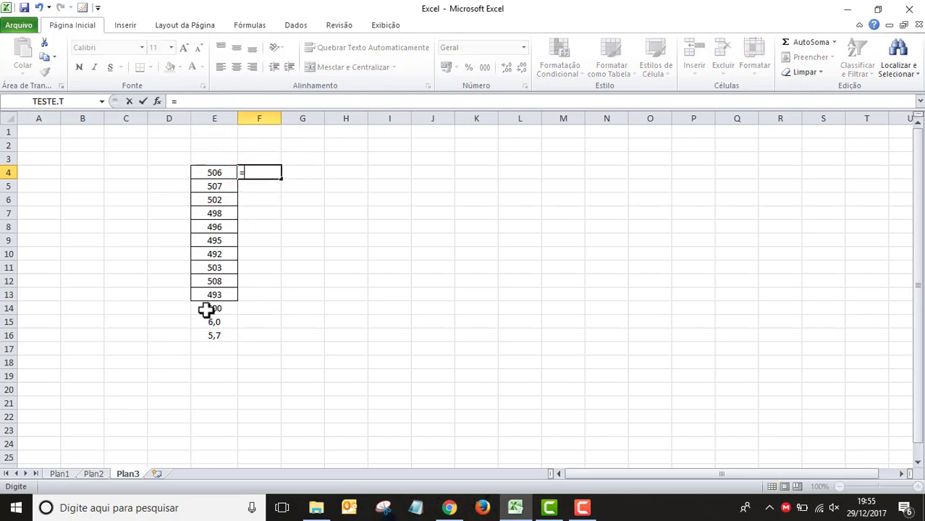
left_click(210, 173)
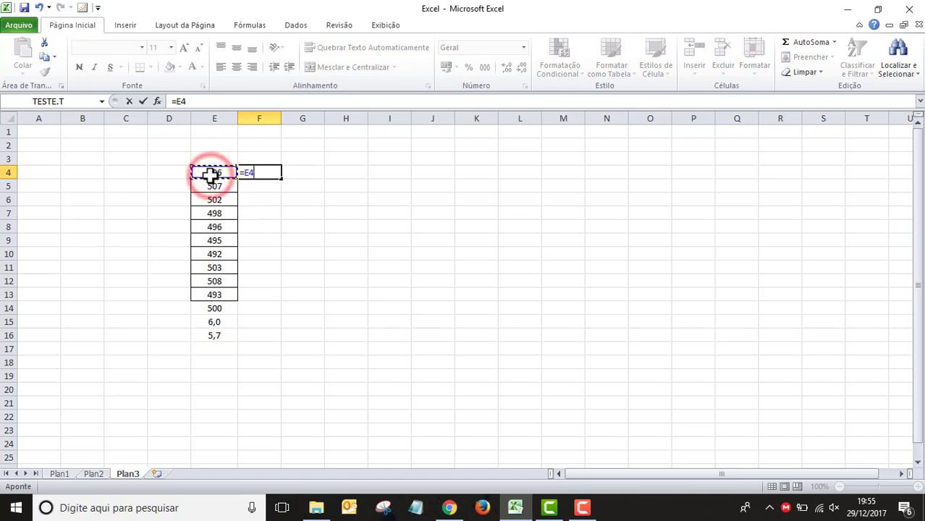
type("-")
left_click(217, 307)
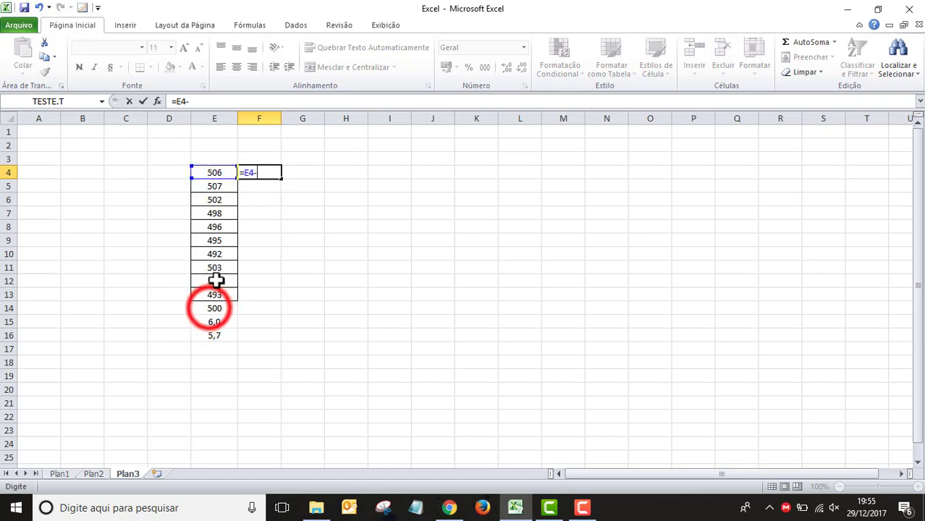
key("F4")
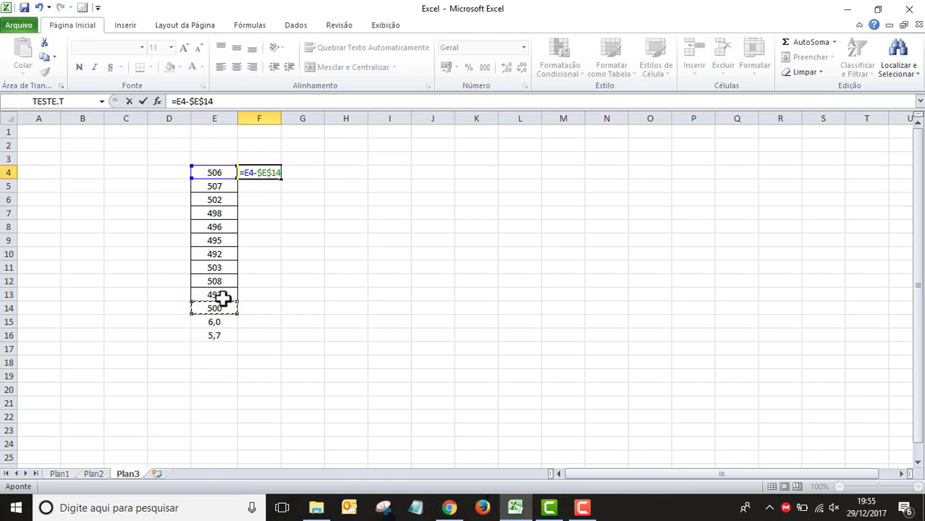
key("Return")
Fill the deviation formula down to F13 and check the copied formulas.
left_click(258, 172)
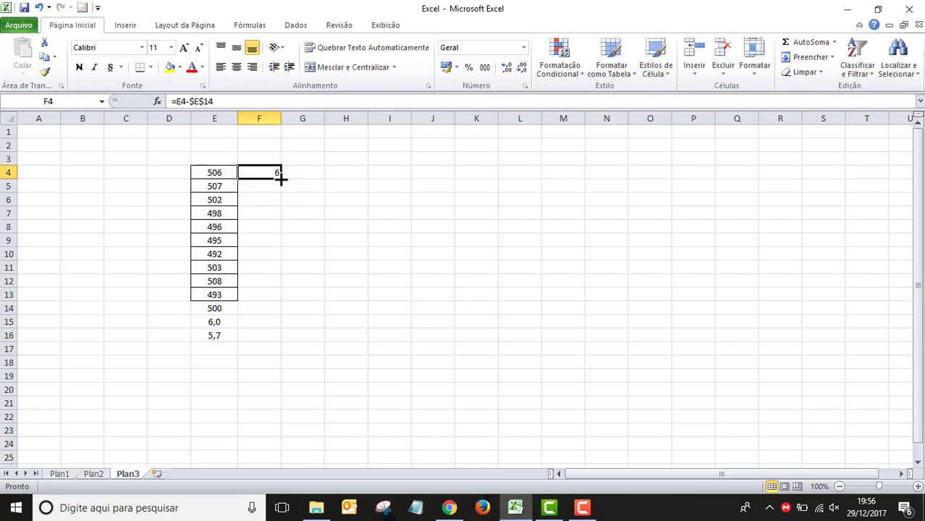
left_click_drag(281, 180, 280, 255)
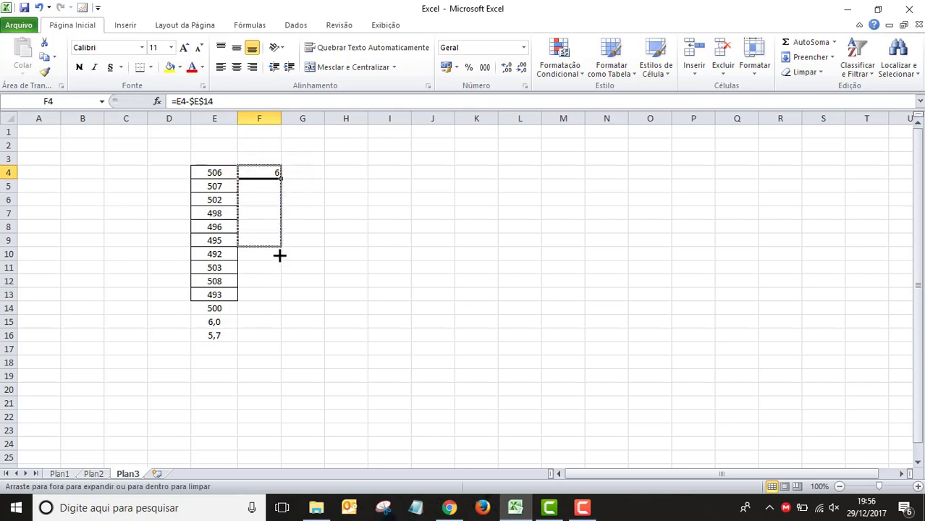
left_click_drag(279, 255, 281, 301)
left_click(266, 229)
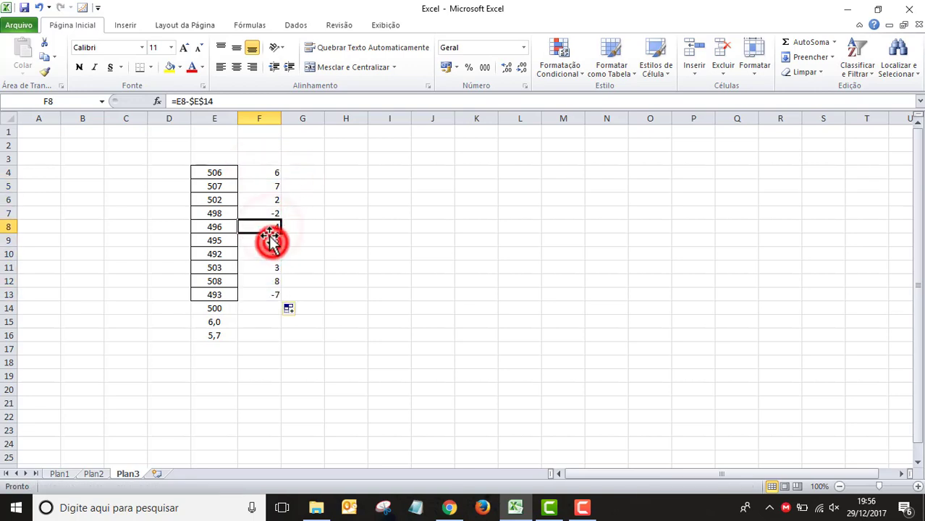
double_click(270, 240)
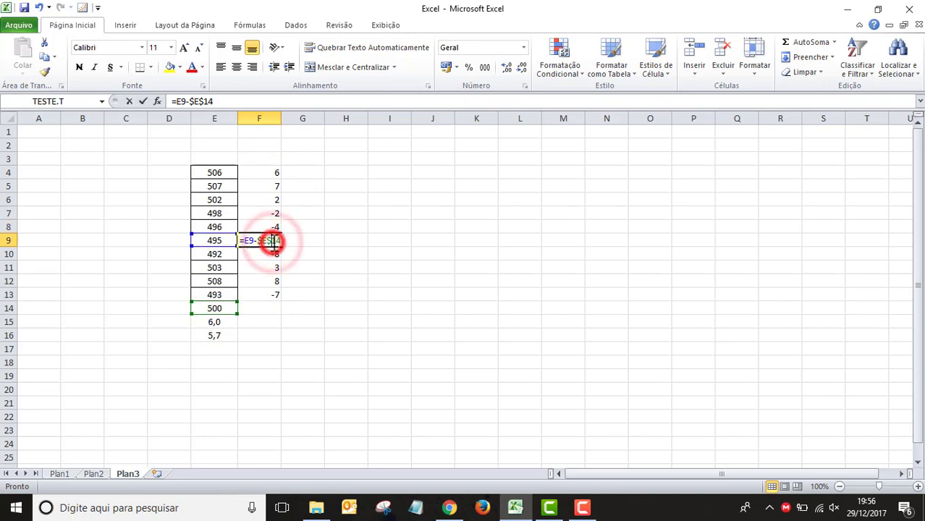
double_click(265, 292)
double_click(265, 282)
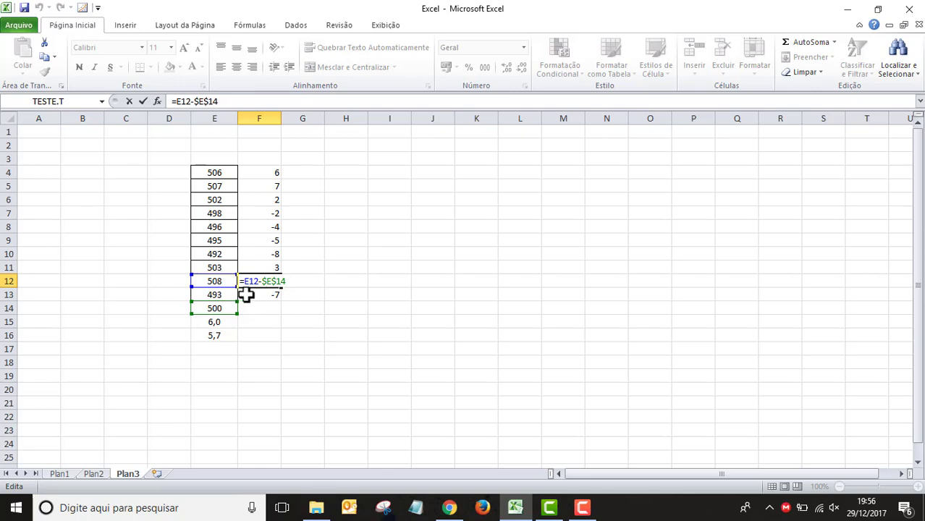
key("Return")
left_click(300, 172)
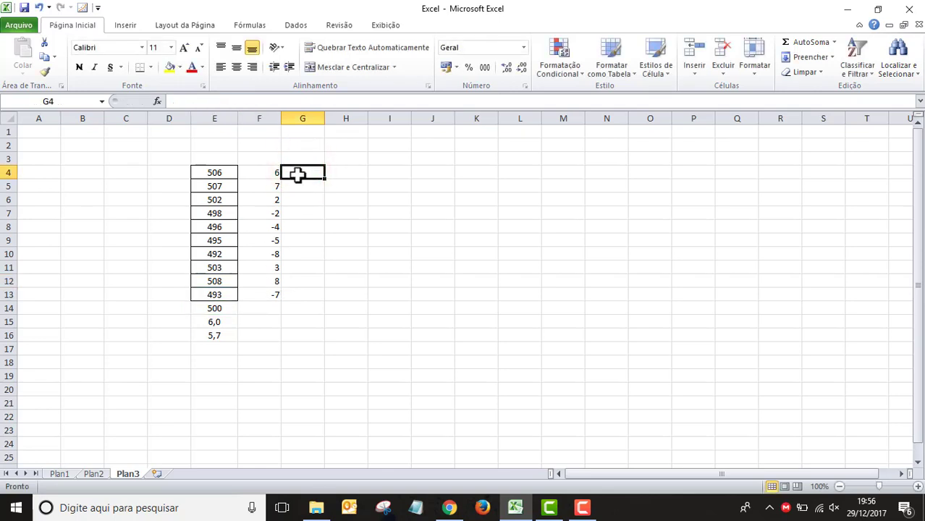
Enter =POTÊNCIA(F4;2) in G4 to square the first deviation, giving 36.
type("=")
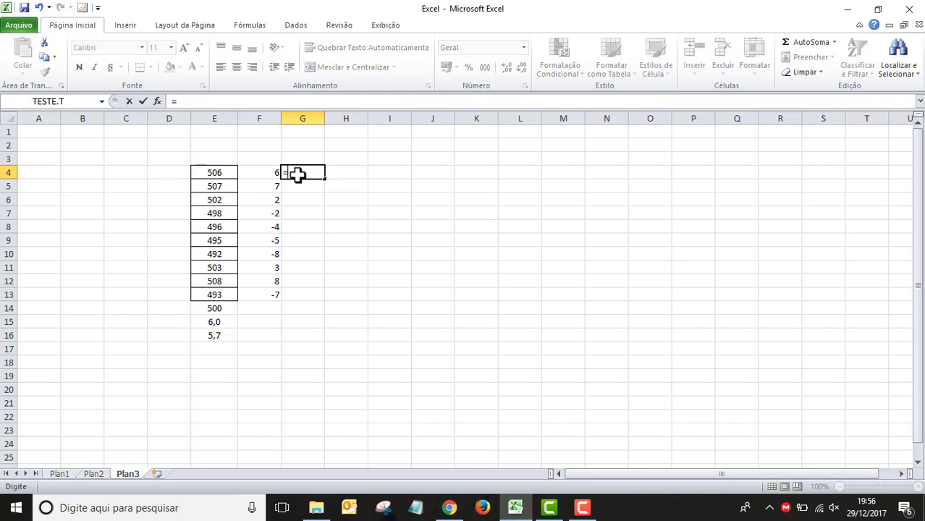
type("pot")
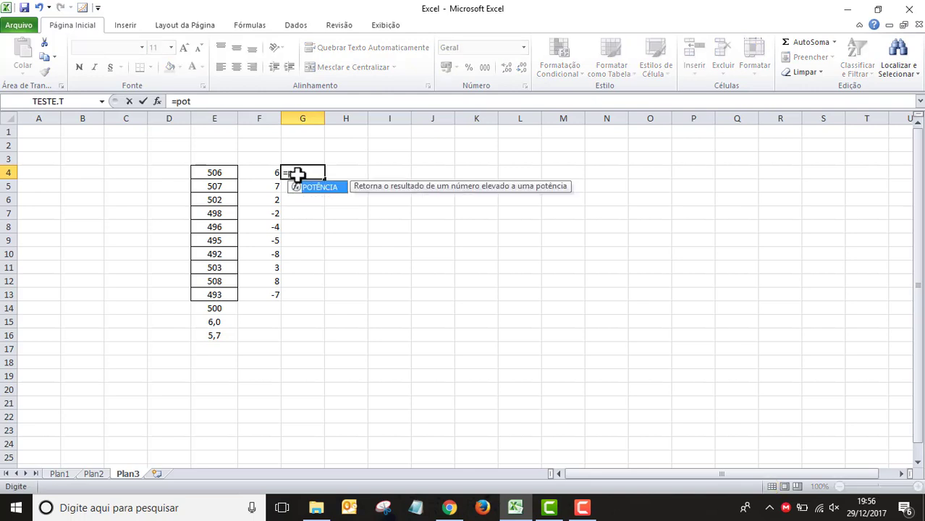
double_click(316, 188)
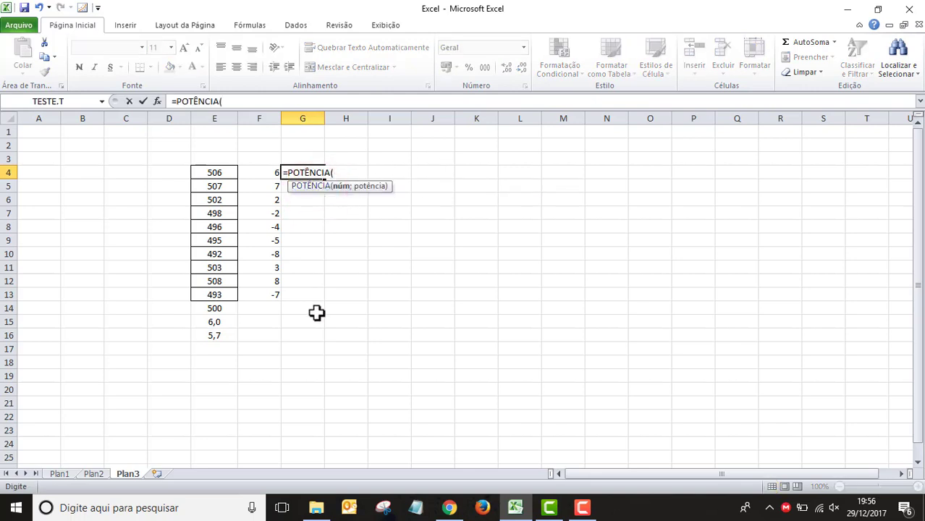
left_click(251, 172)
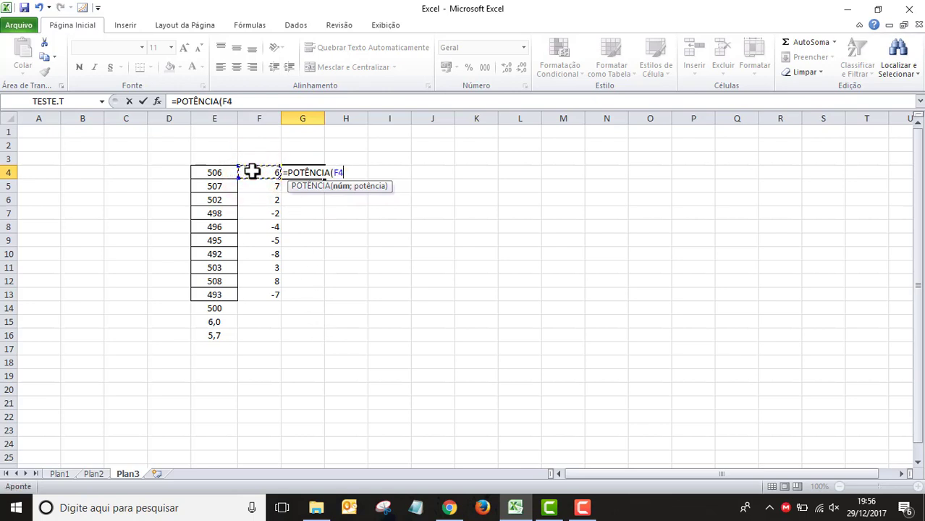
type(";2")
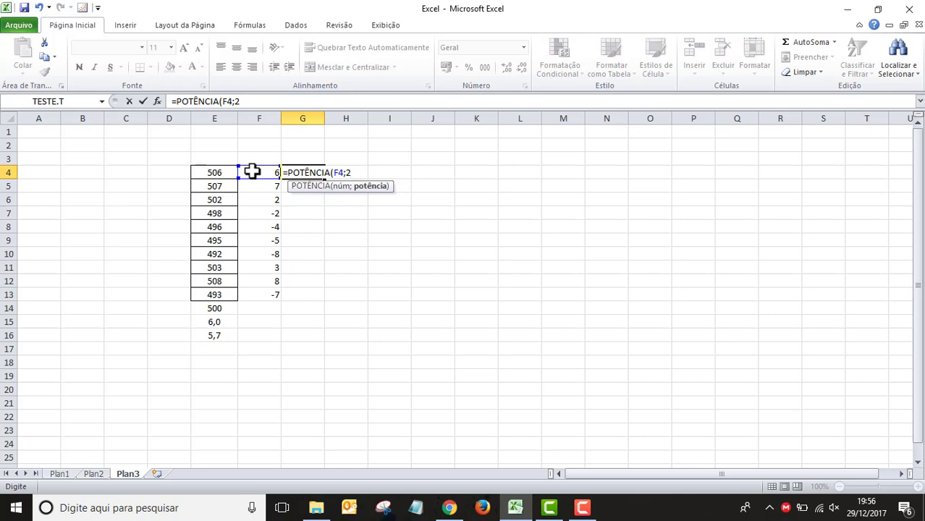
key("Return")
left_click(310, 172)
double_click(317, 170)
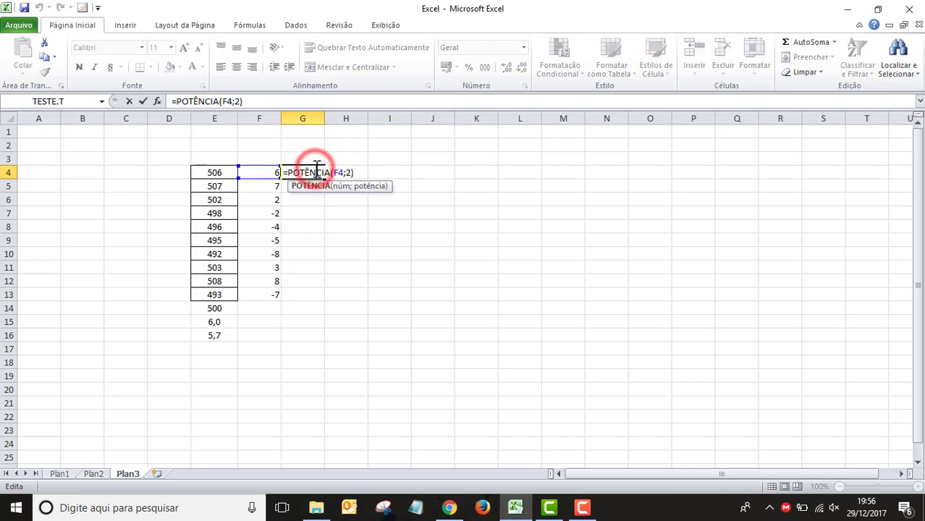
left_click(303, 184)
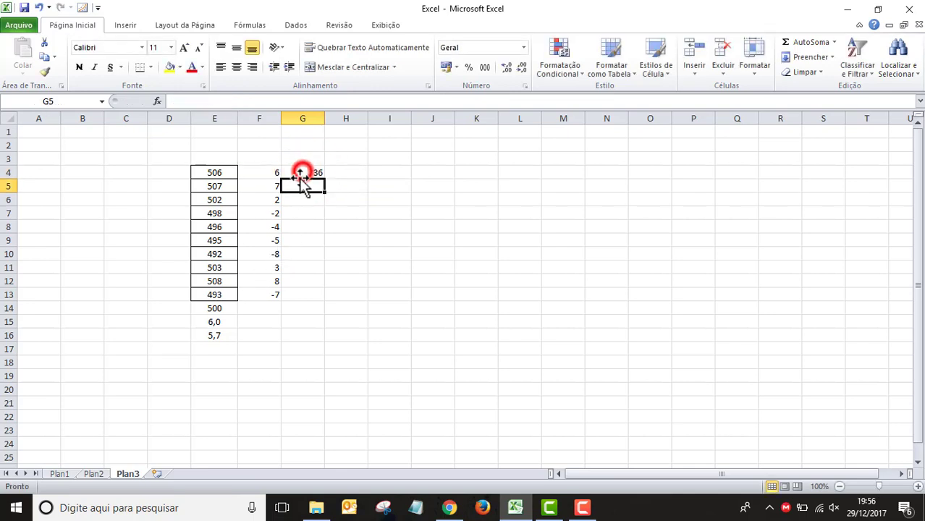
Fill the squaring formula down from G4 to G13.
left_click(303, 173)
left_click_drag(326, 179, 325, 300)
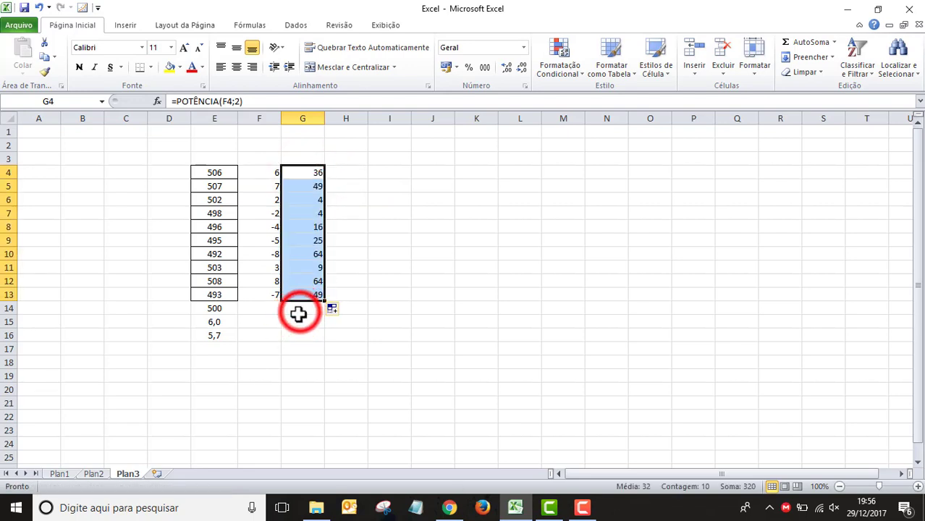
left_click(299, 311)
left_click(288, 338)
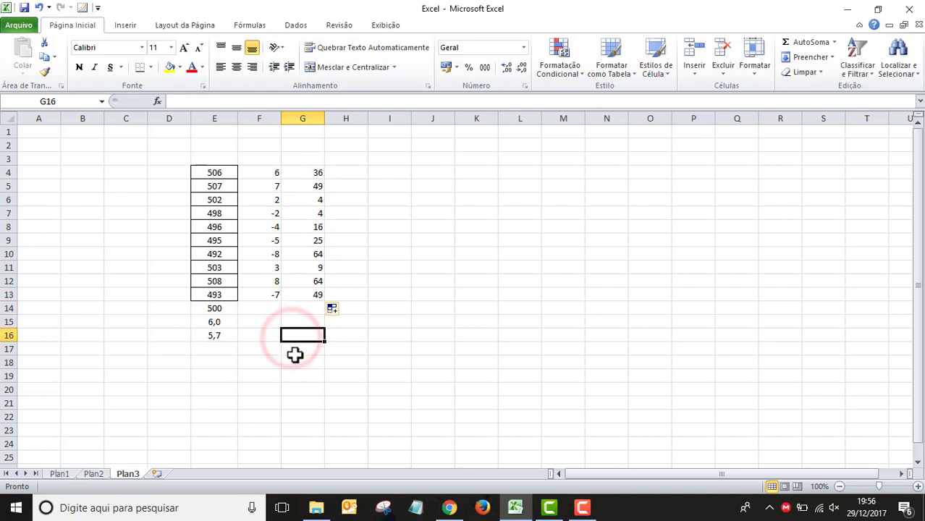
left_click(314, 176)
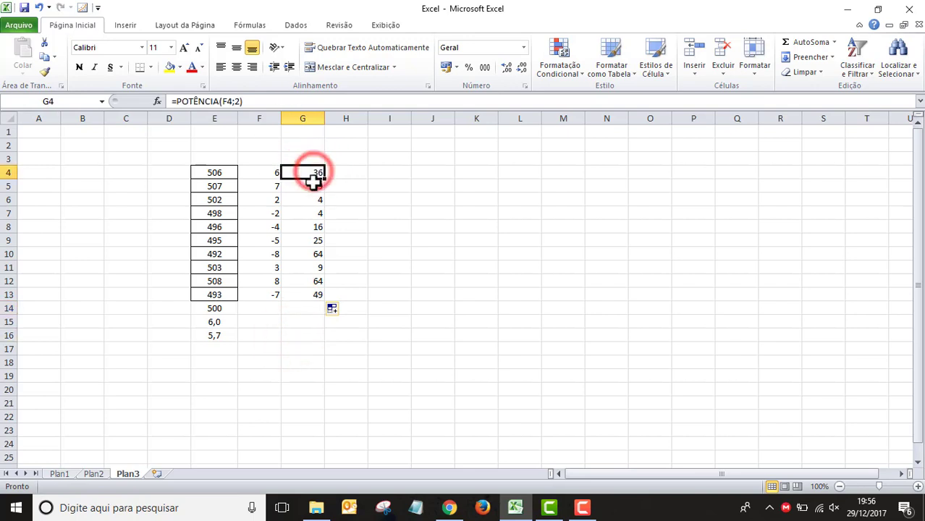
left_click_drag(314, 181, 315, 290)
left_click(310, 333)
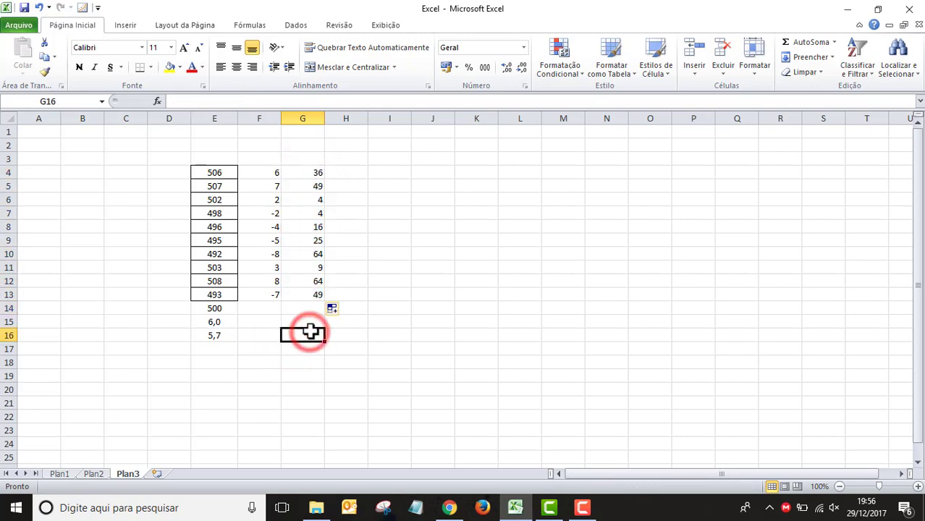
Enter =SOMA(G4:G13) in G16, totalling the squared deviations to 320.
type("=soma")
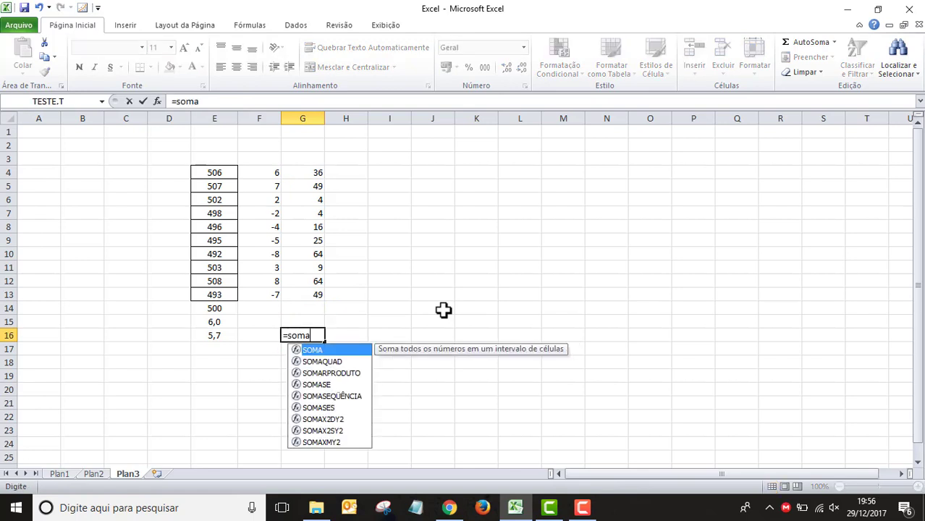
double_click(328, 351)
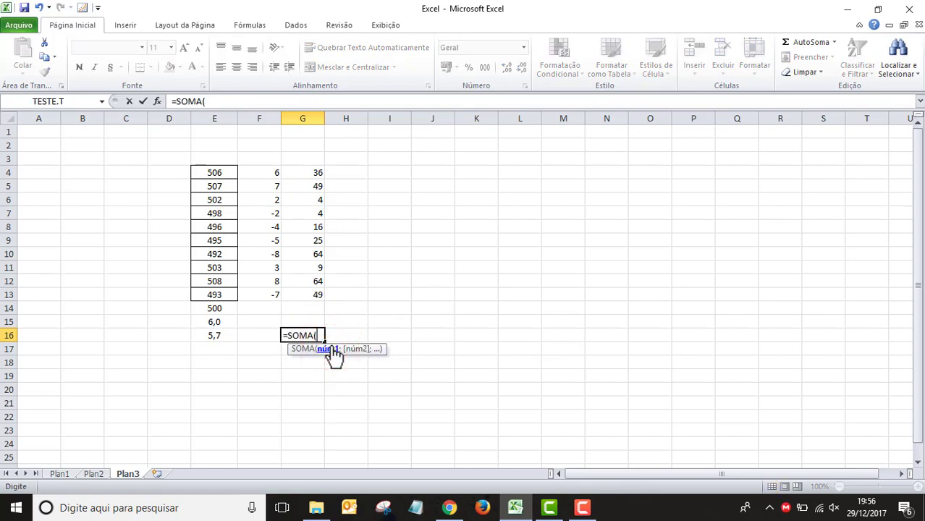
left_click_drag(303, 174, 317, 290)
type(")")
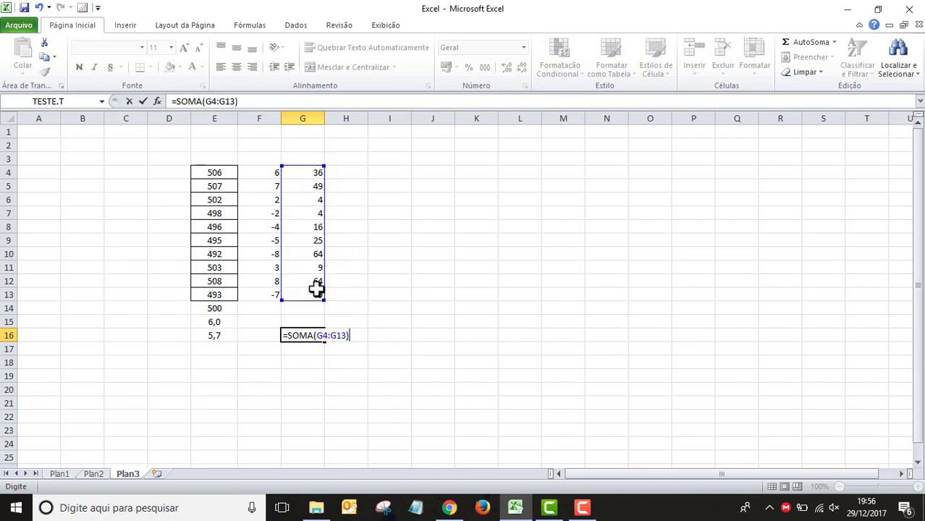
key("Return")
left_click(312, 334)
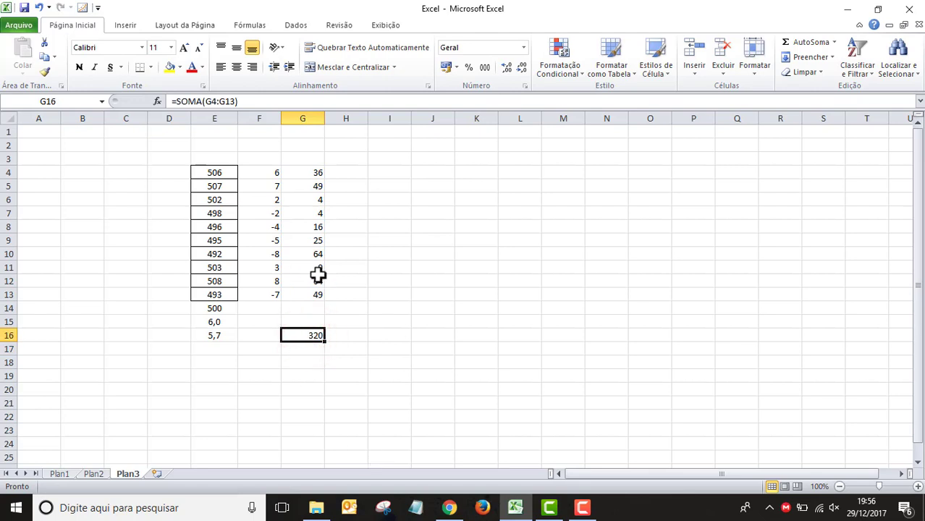
left_click(308, 335)
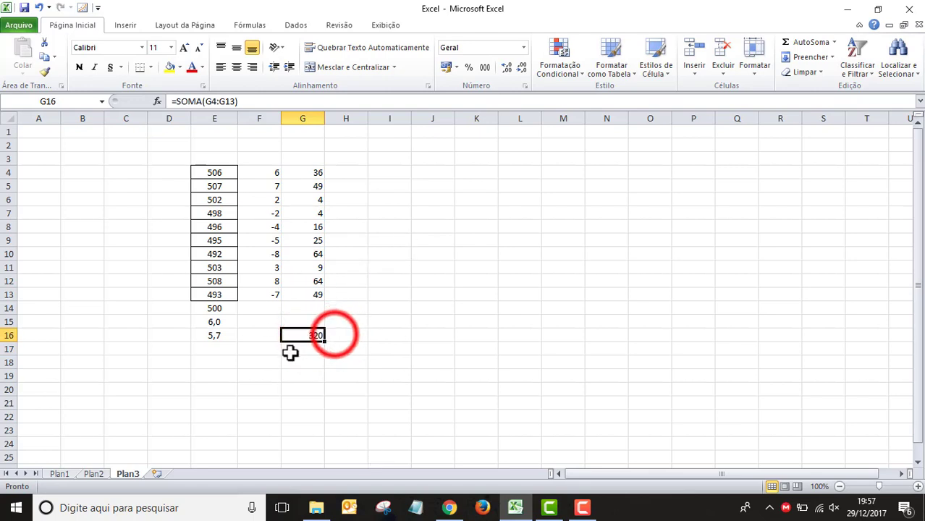
Begin a new formula in H16 for the variance.
left_click(332, 335)
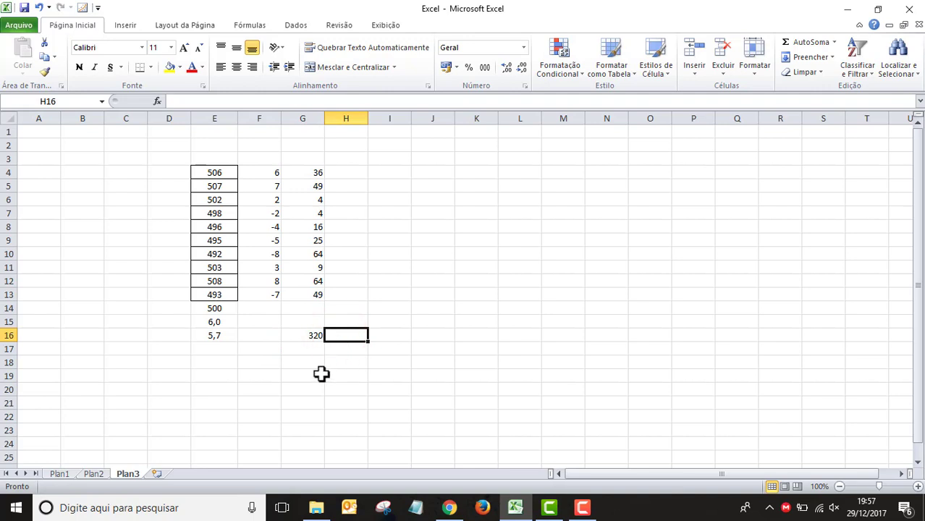
left_click_drag(305, 174, 307, 290)
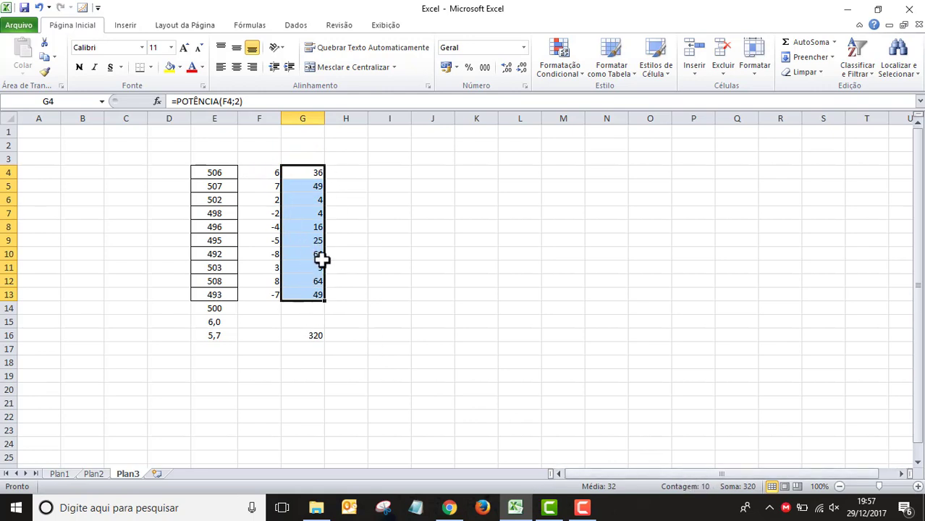
left_click_drag(341, 336, 342, 332)
type("=")
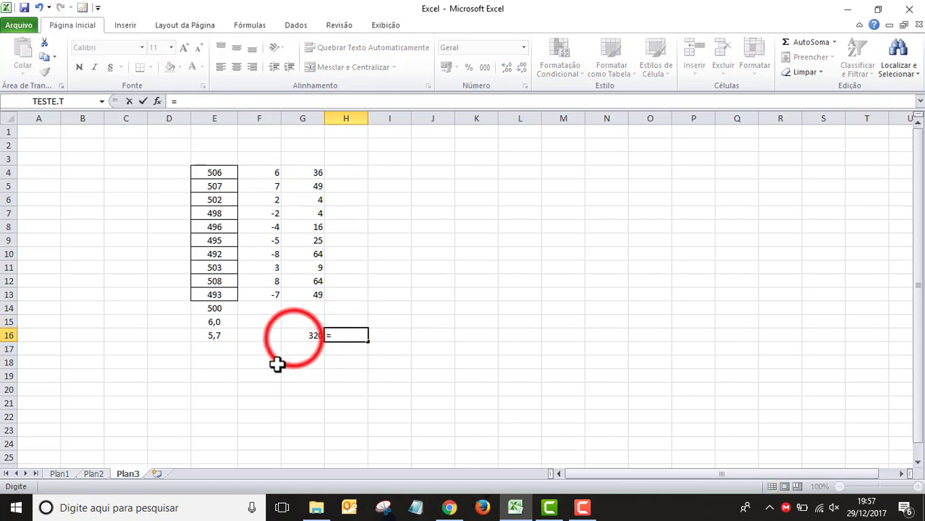
Complete =G16/9 in H16 to divide the 320 total by 9.
left_click(295, 336)
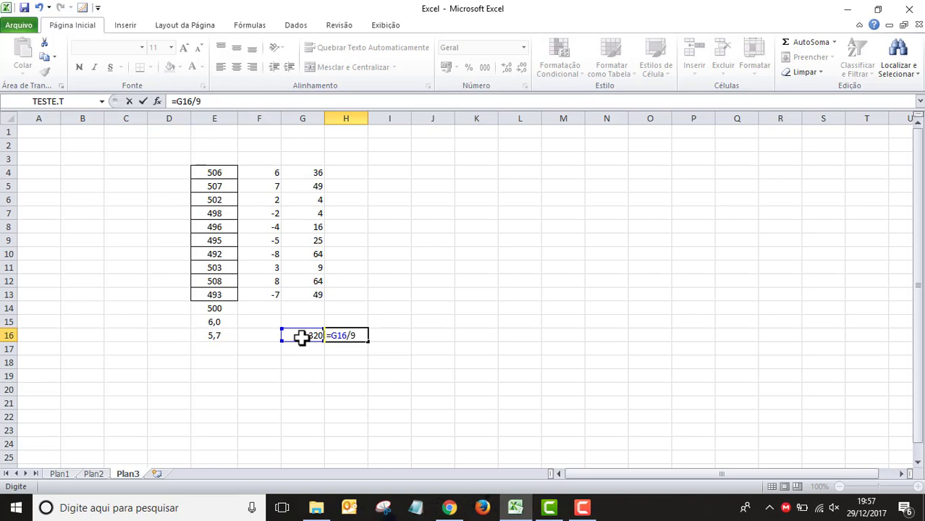
key("Return")
left_click(336, 336)
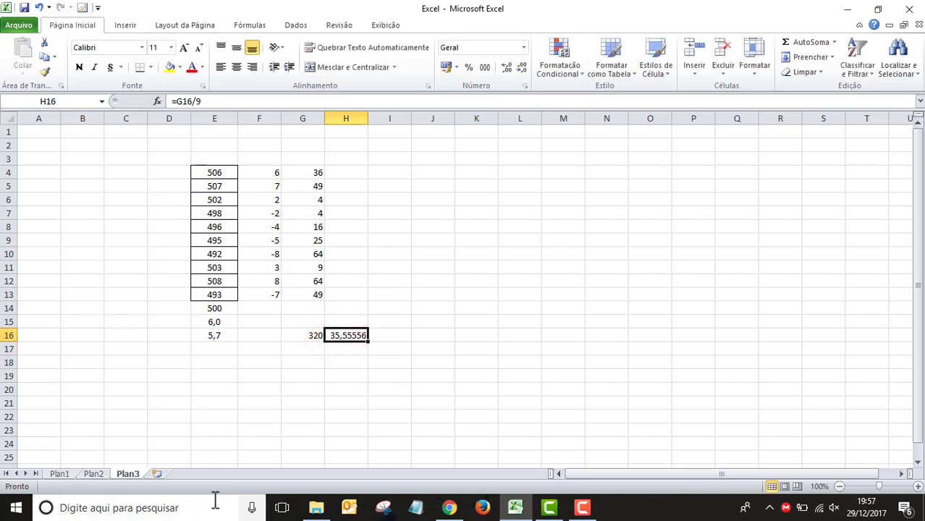
left_click(383, 336)
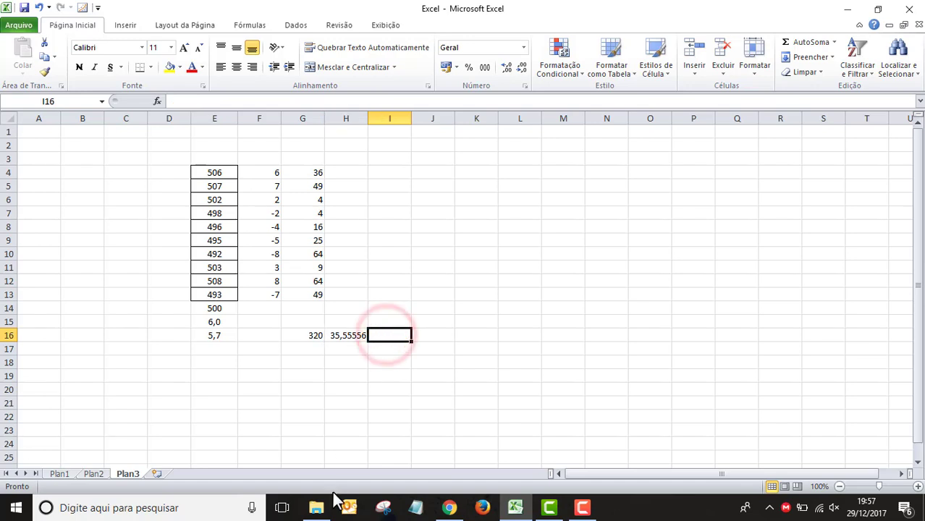
left_click(344, 338)
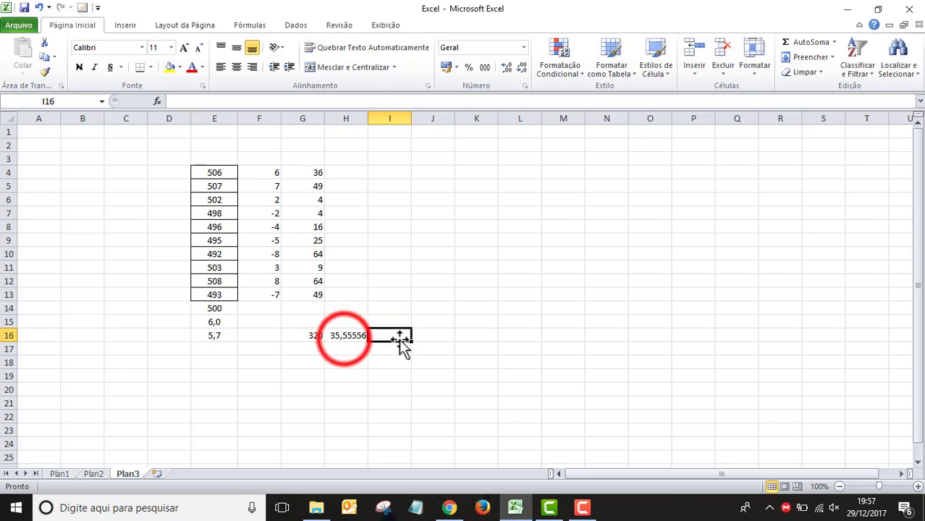
Reduce H16's decimal places so the variance displays as 36.
left_click(523, 67)
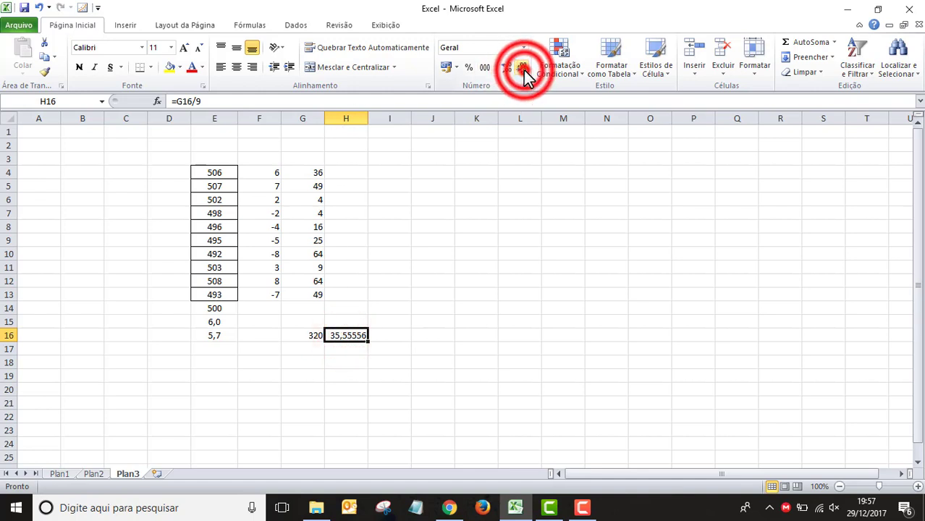
left_click(522, 69)
left_click(523, 69)
left_click(523, 69)
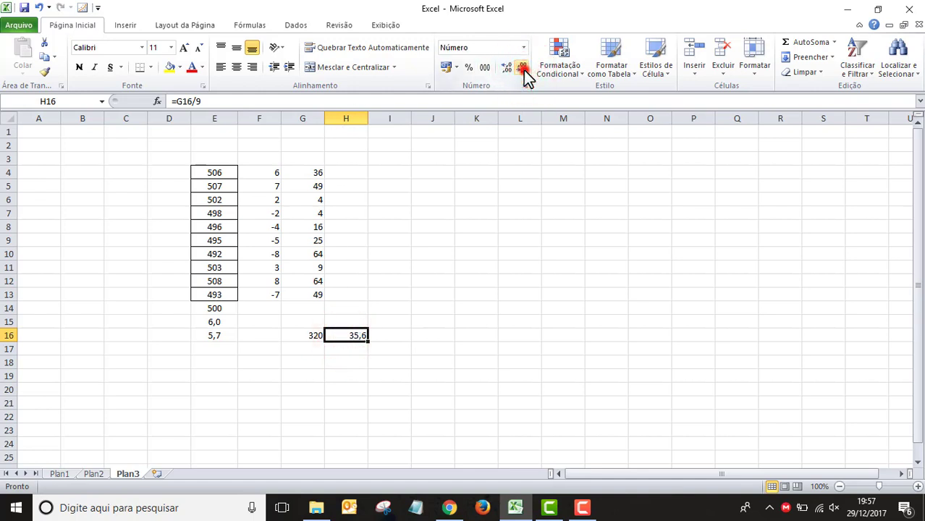
left_click(523, 69)
left_click(384, 337)
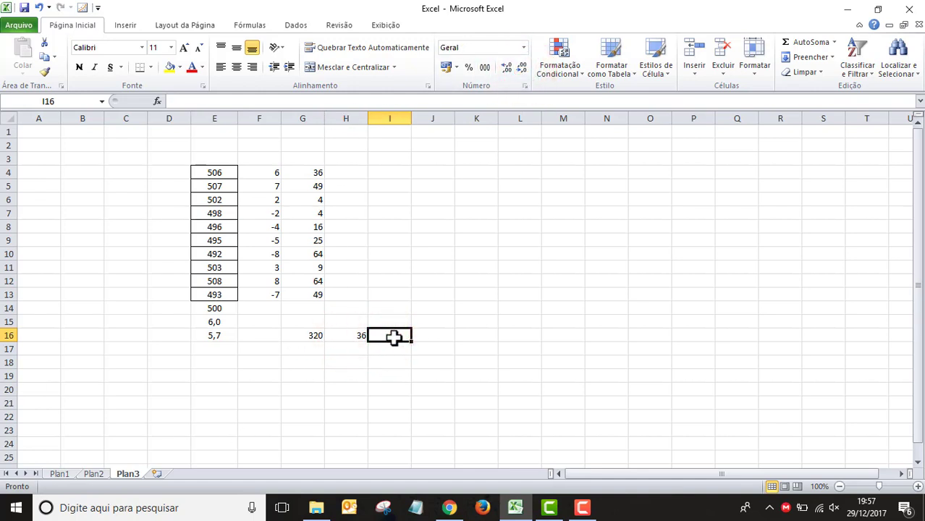
Enter =RAIZ(H16) in I16 to take the square root of the variance.
type("=r")
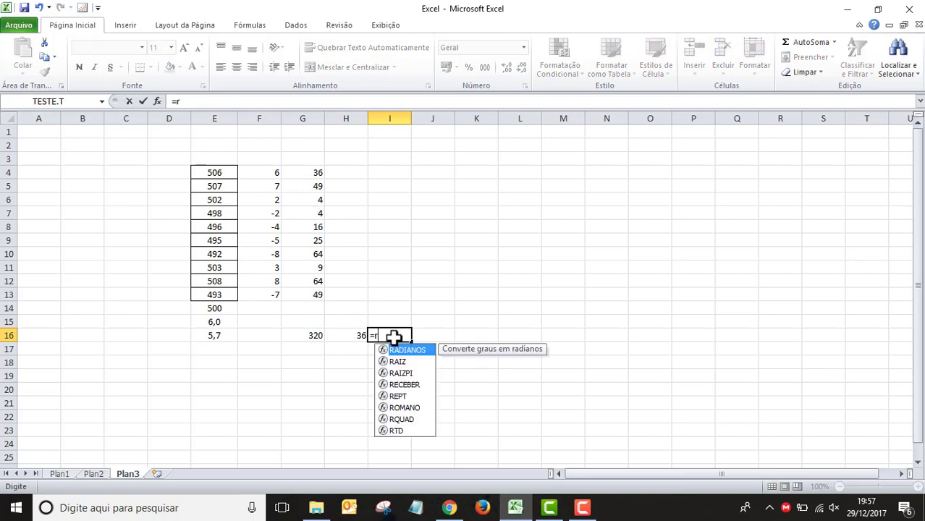
type("az")
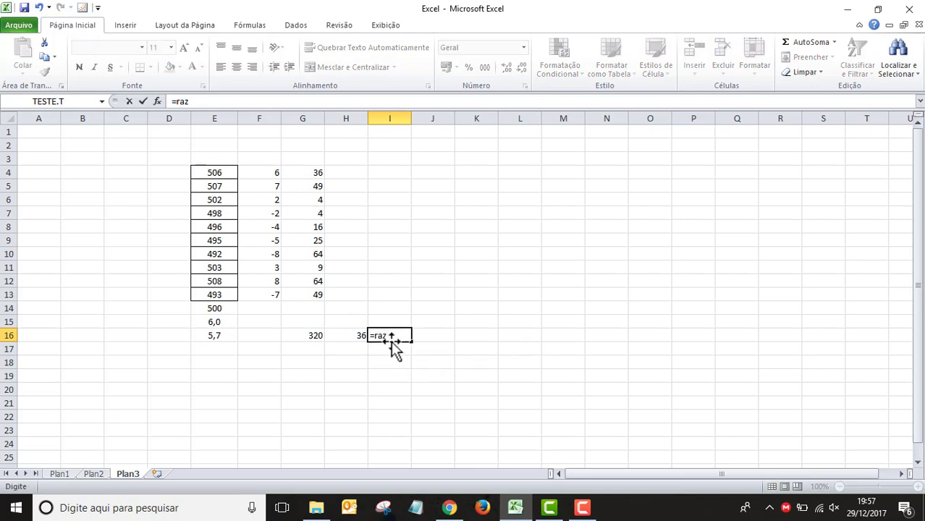
key("BackSpace")
type("i")
left_click(407, 350)
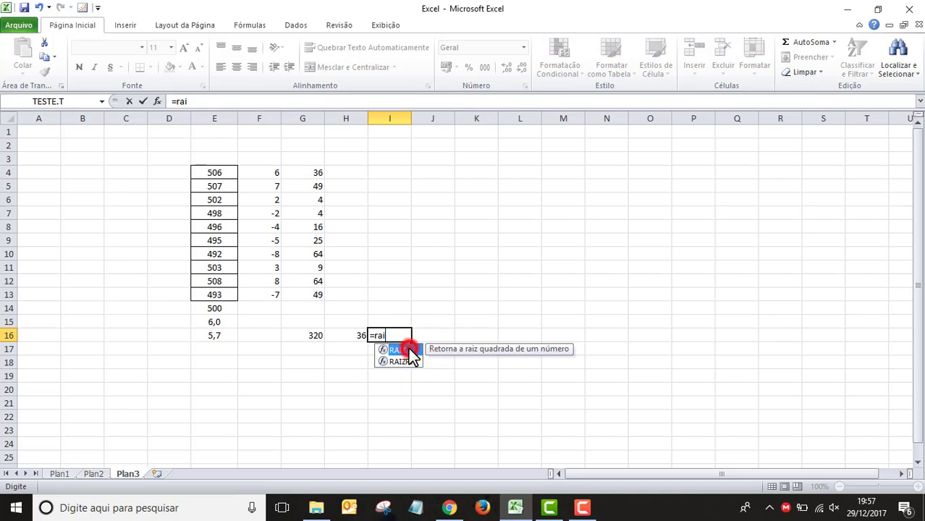
left_click(410, 351)
left_click(327, 335)
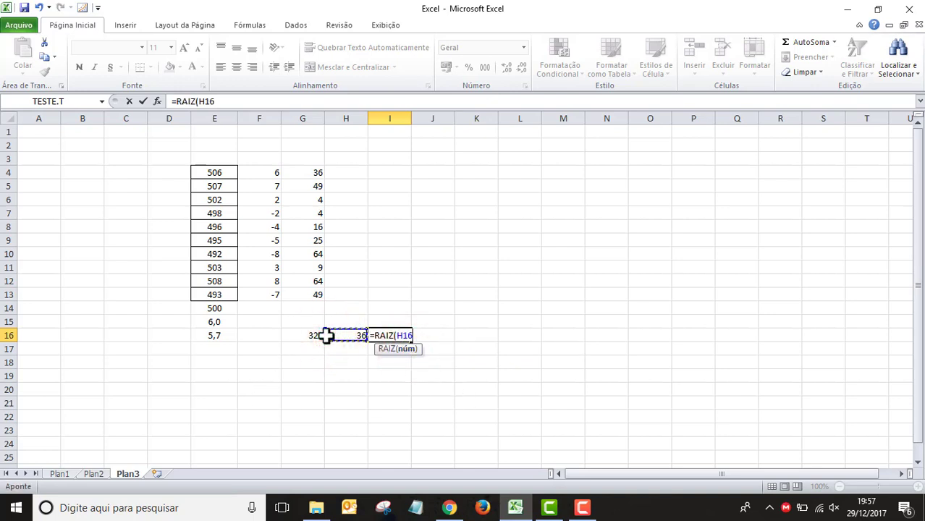
type(")")
key("Return")
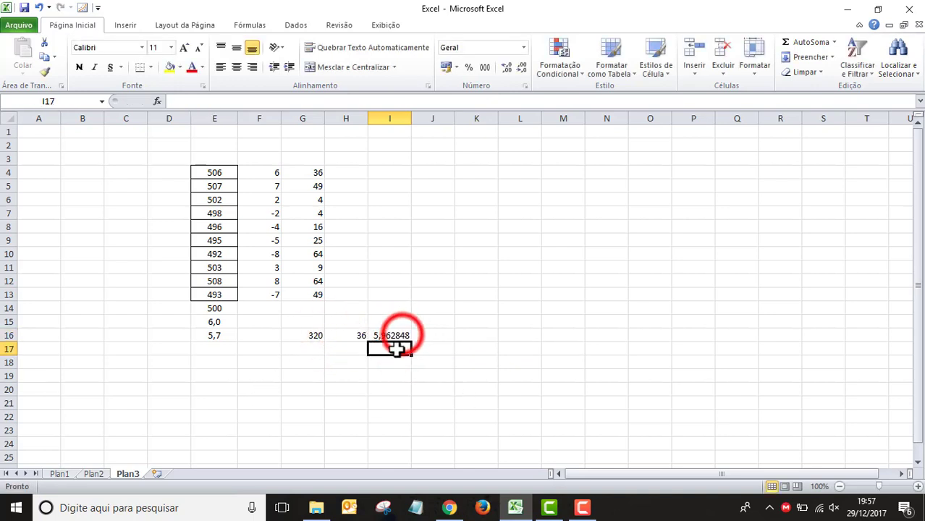
Set I16 to one decimal so it shows 6,0, and adjust column I width.
left_click(402, 336)
left_click(522, 68)
left_click(521, 68)
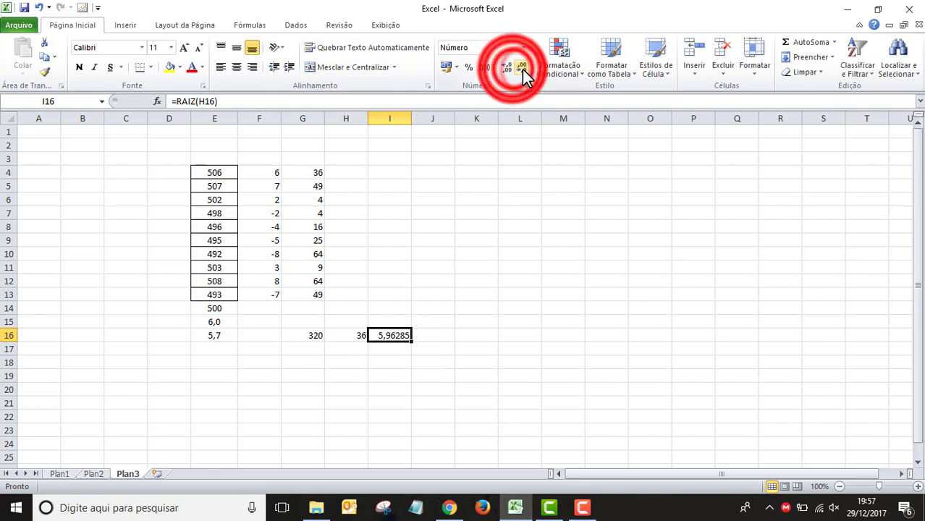
left_click(511, 68)
left_click(514, 68)
left_click(523, 72)
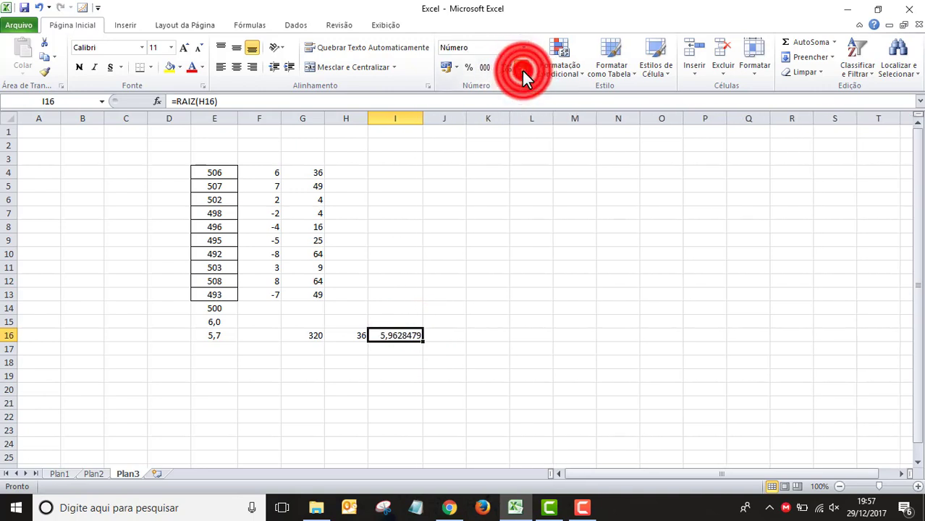
left_click(524, 73)
left_click(524, 72)
left_click(524, 72)
left_click(524, 72)
left_click(524, 73)
left_click_drag(423, 118, 411, 118)
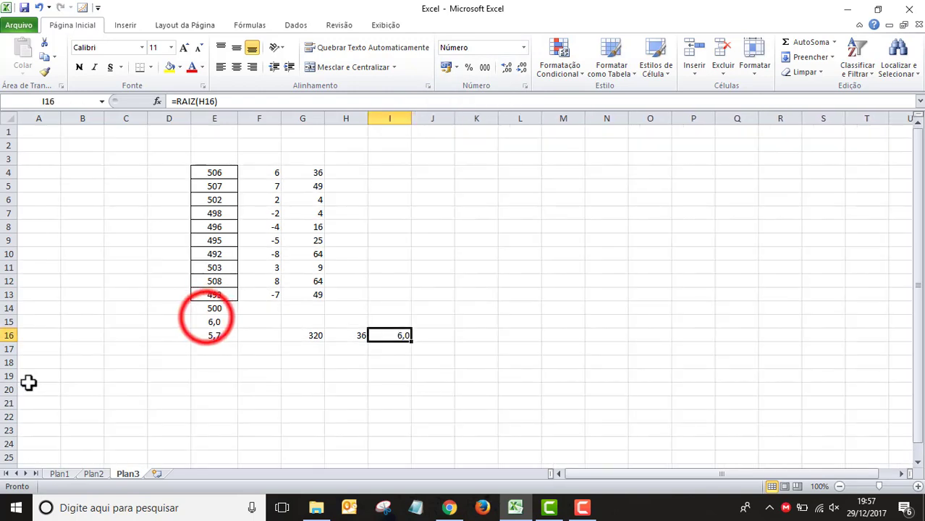
Colour the E15 standard deviation and I16 square root red.
left_click(207, 318)
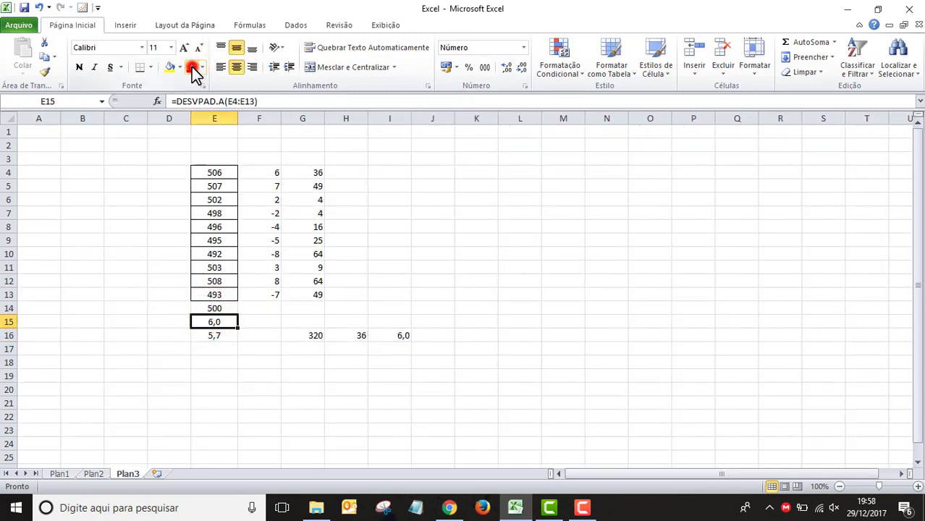
left_click(399, 340)
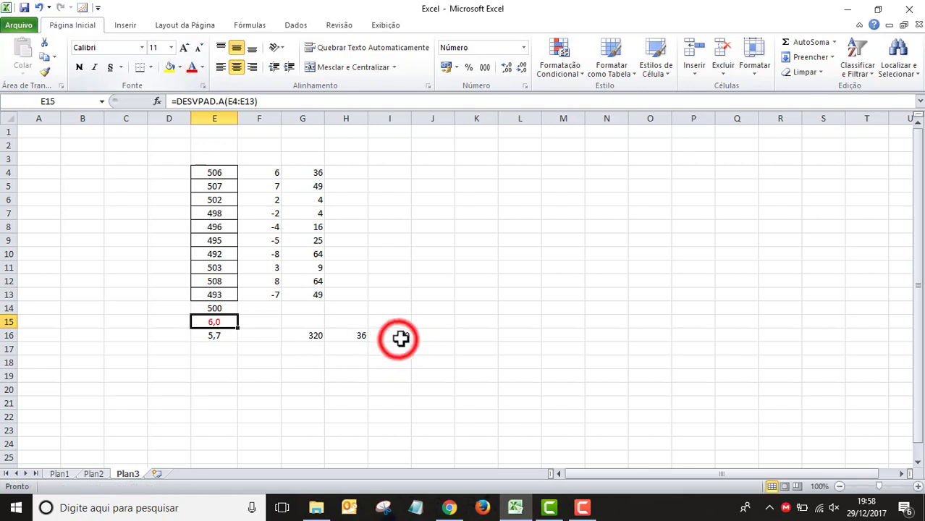
left_click(192, 67)
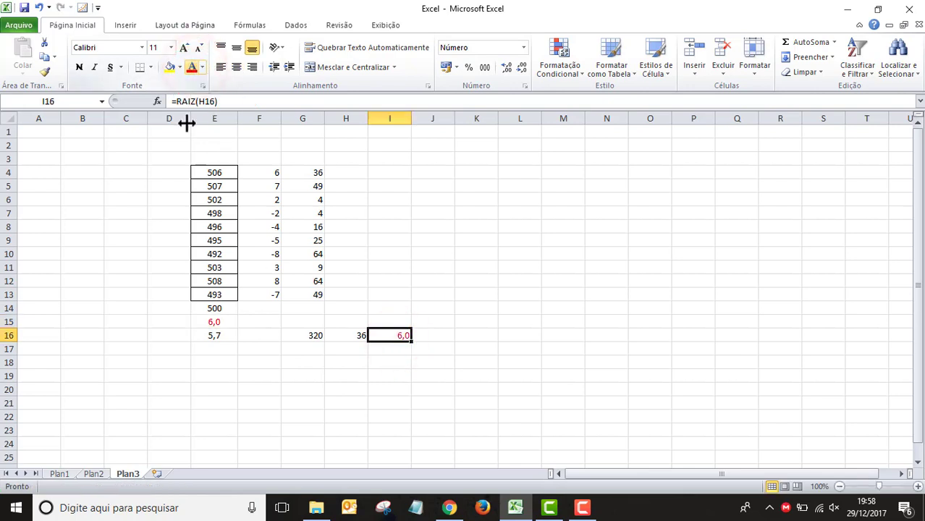
Check the DESVPAD.A formula in E15 and compare it with I16's 6,0.
double_click(211, 322)
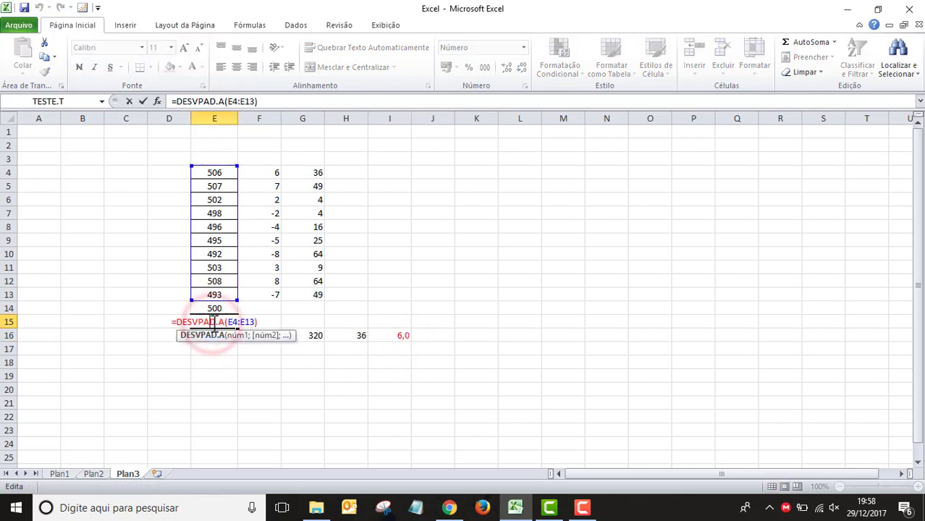
key("Return")
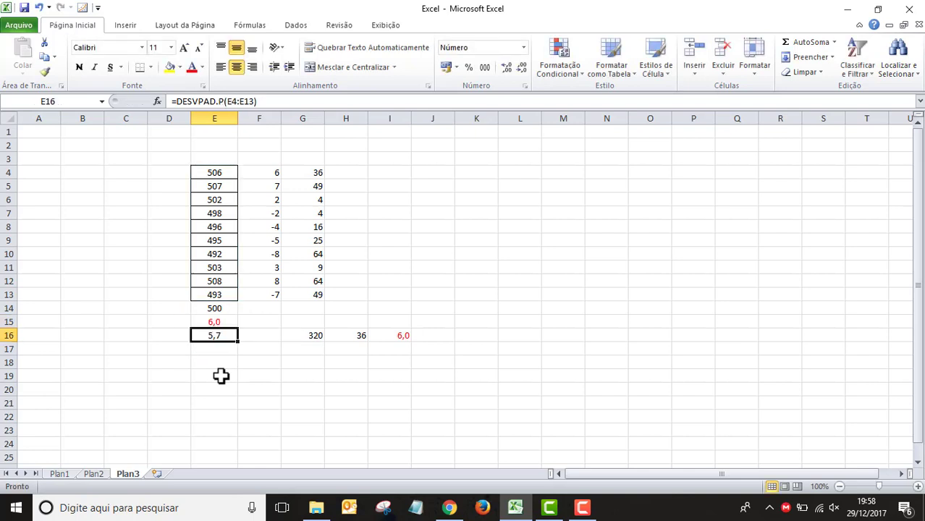
left_click(221, 322)
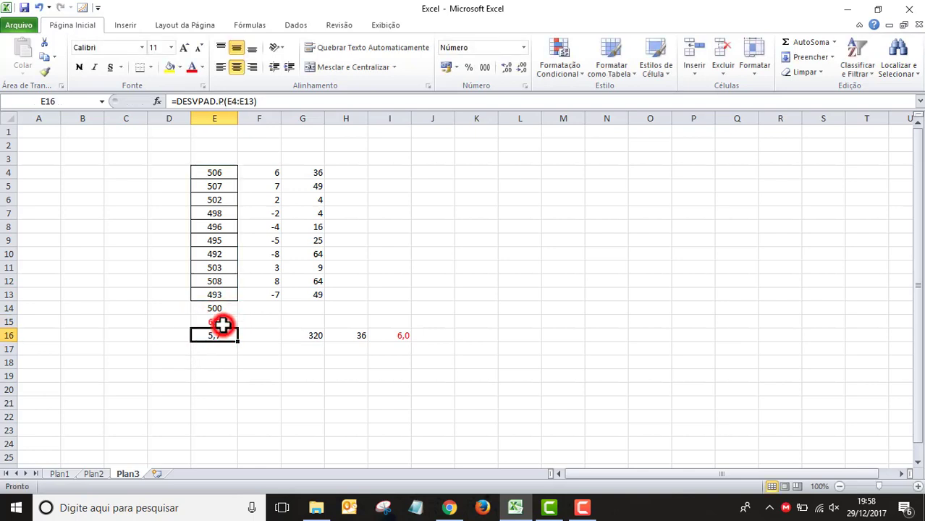
left_click(395, 335)
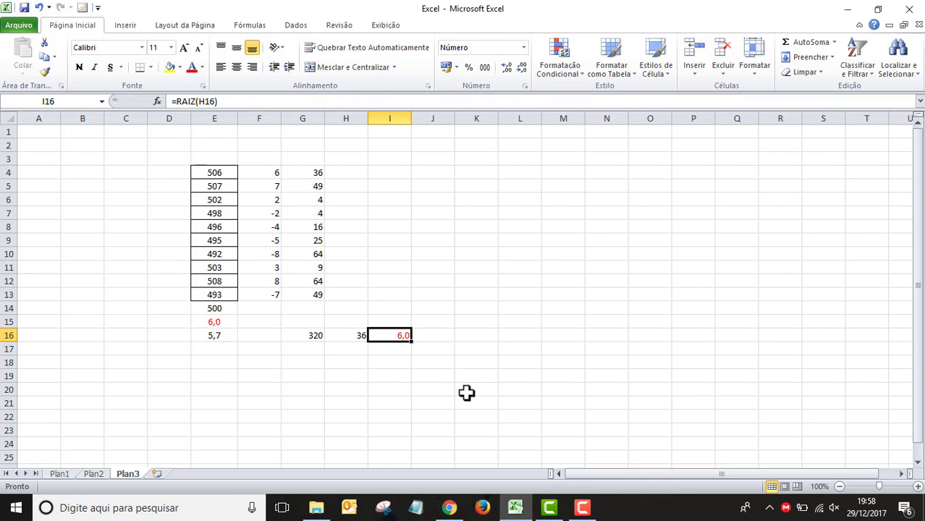
left_click_drag(217, 172, 391, 335)
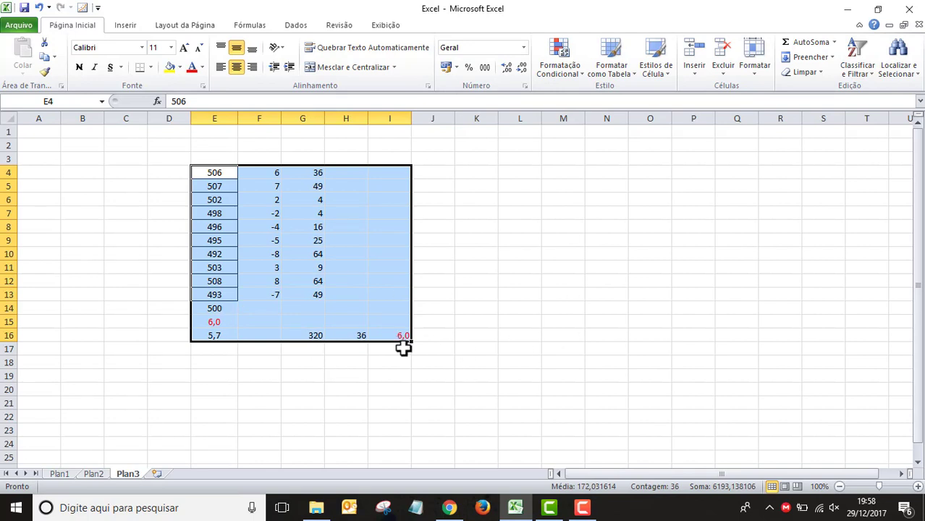
left_click_drag(200, 172, 392, 333)
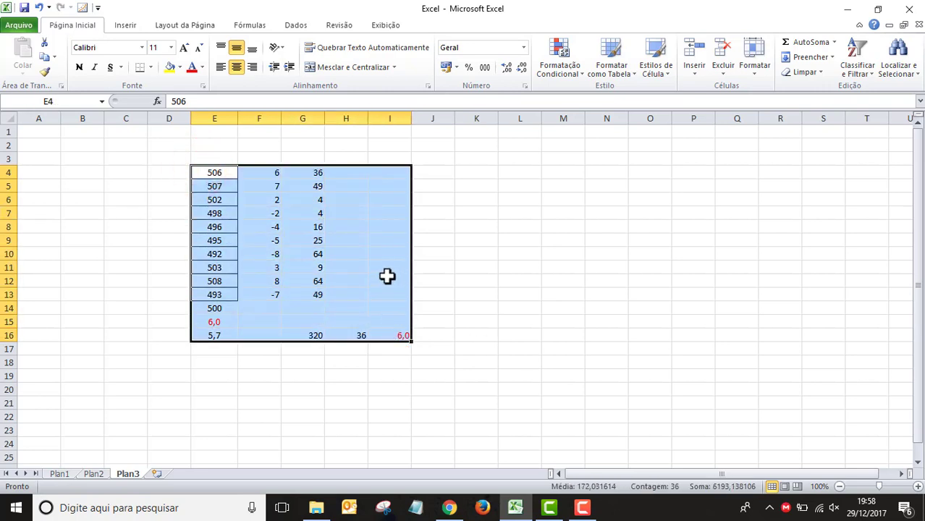